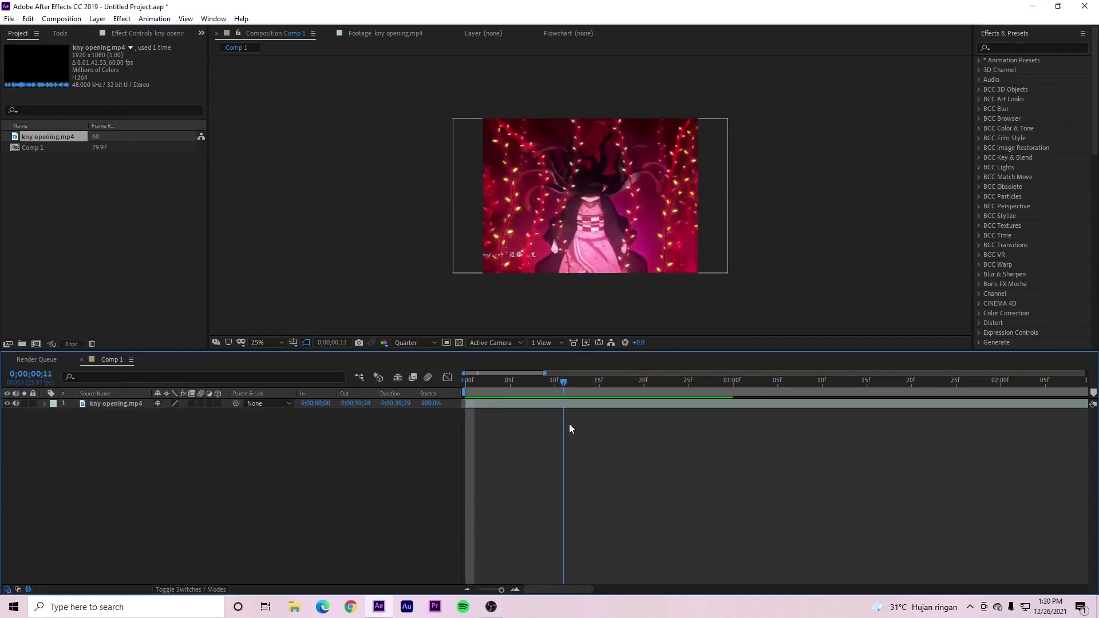
# Cut the clip layer at frame 27 and delete the part after it
pyautogui.moveTo(569, 429); pyautogui.dragTo(710, 483)
pyautogui.hotkey('ctrl', 'shift', 'd')
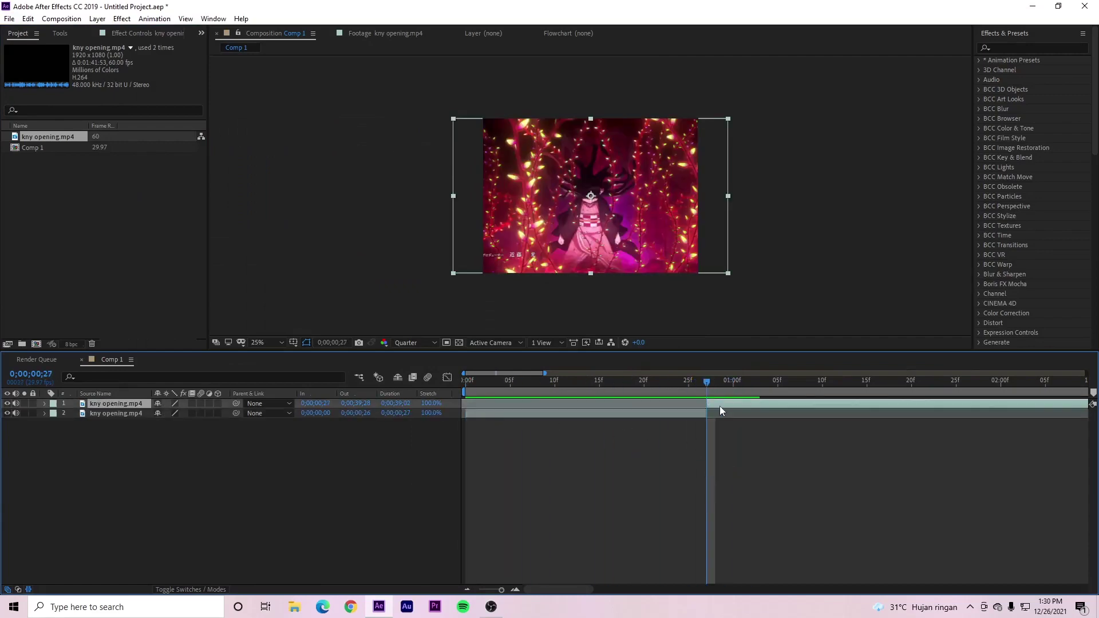
pyautogui.press('Delete')
# Time-stretch the remaining layer to 140% so it lasts 0;00;01;08
pyautogui.click(492, 379)
pyautogui.click(433, 404)
pyautogui.write('111')
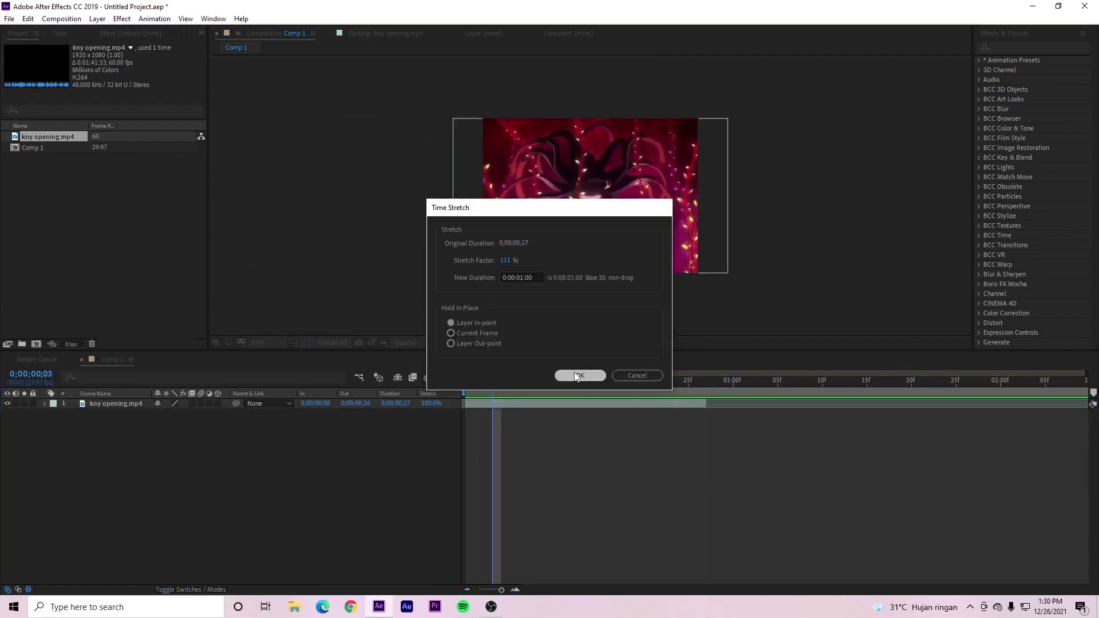
pyautogui.press('Return')
pyautogui.click(432, 403)
pyautogui.press('Return')
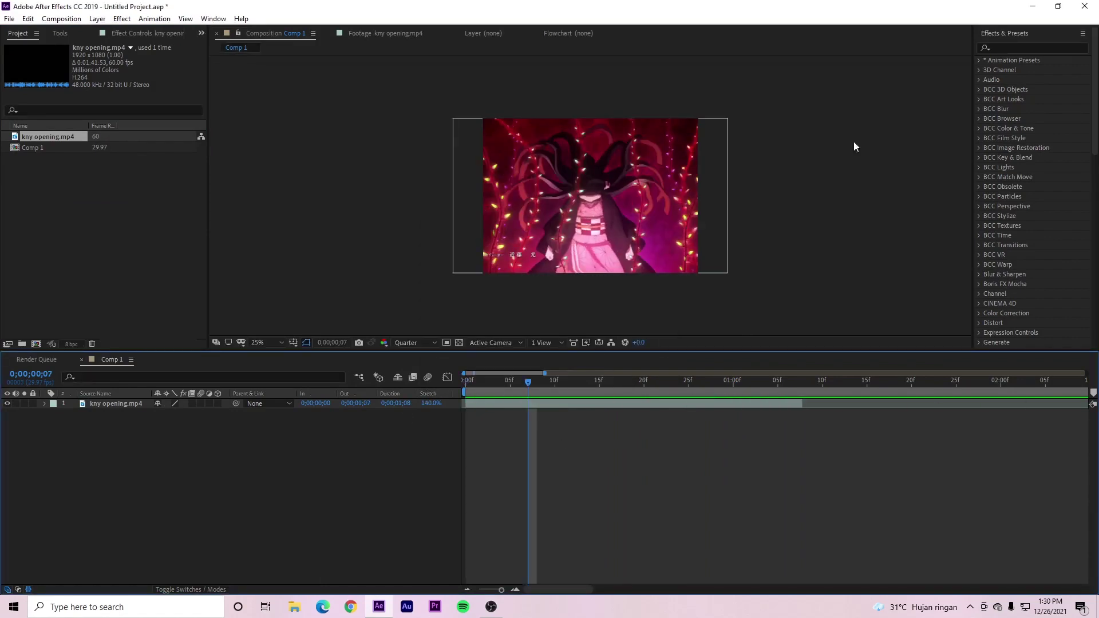
# Search 'carto' and apply Sapphire S_Cartoon to the kny opening.mp4 layer
pyautogui.click(1030, 48)
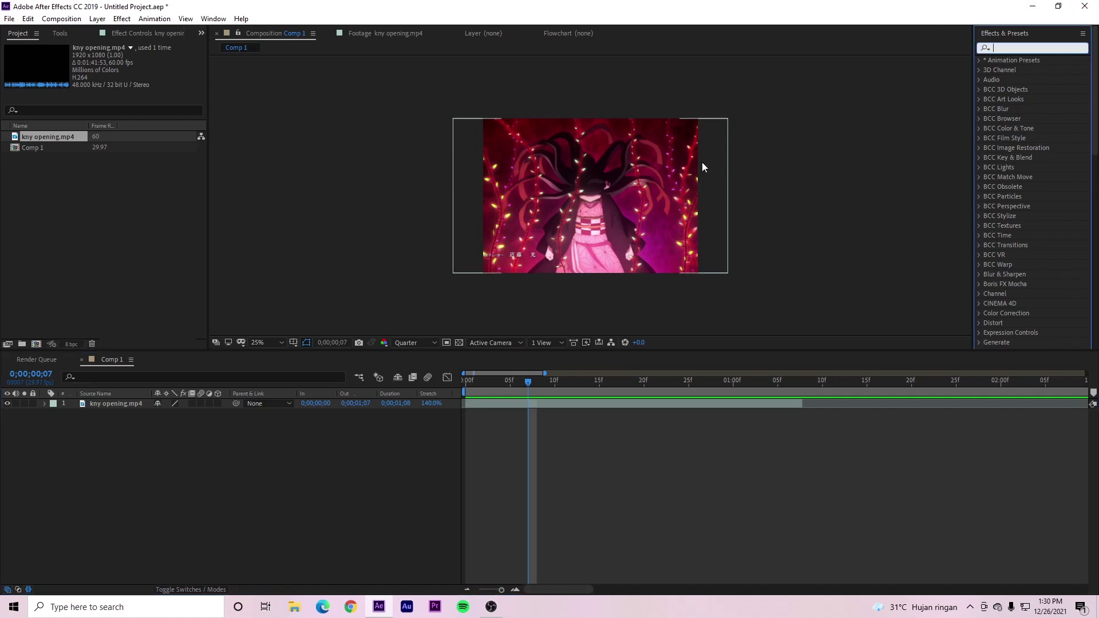
pyautogui.write('cart')
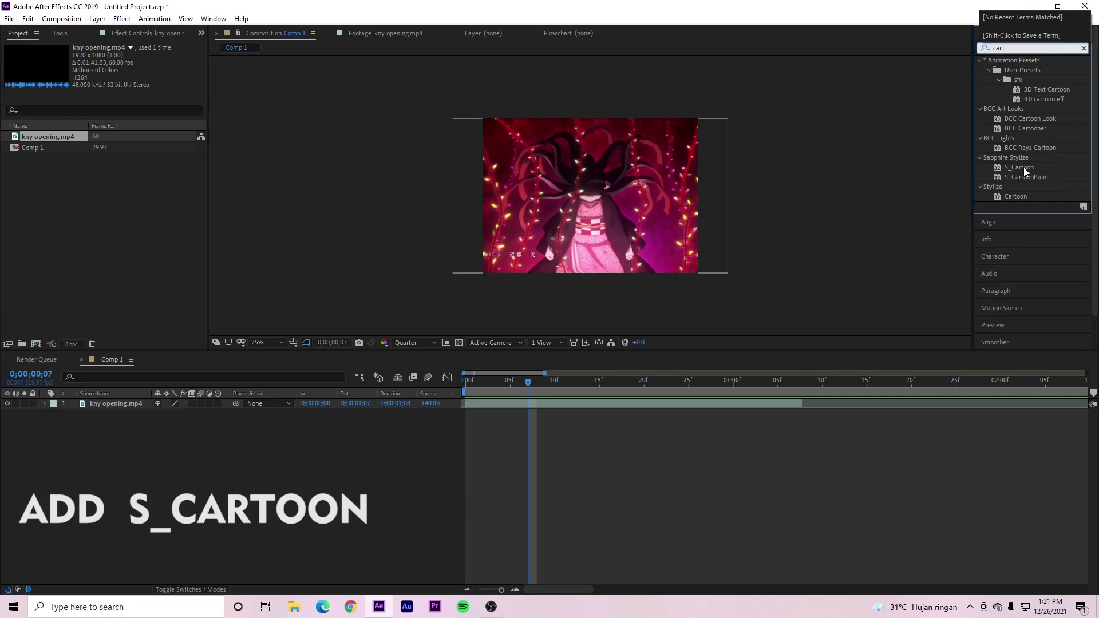
pyautogui.write('o')
pyautogui.moveTo(1025, 168); pyautogui.dragTo(724, 411)
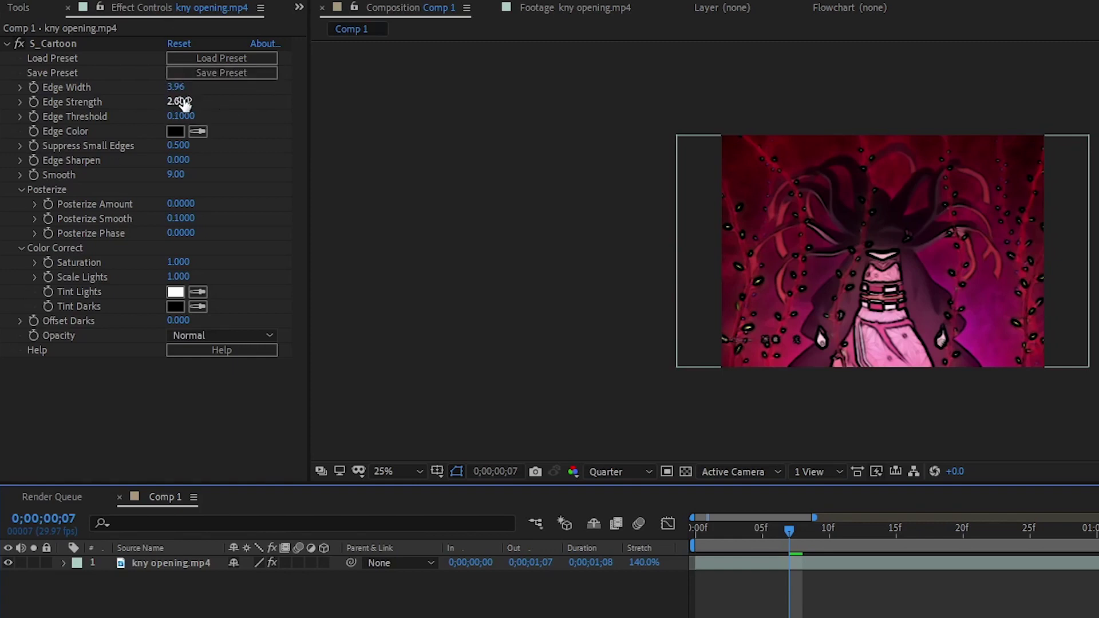
# Set S_Cartoon Edge Width to 0 and Edge Strength to 0.63
pyautogui.moveTo(177, 102); pyautogui.dragTo(176, 128)
pyautogui.moveTo(184, 87)
pyautogui.mouseDown()
pyautogui.moveTo(166, 91)
pyautogui.moveTo(184, 112)
pyautogui.moveTo(178, 148)
pyautogui.mouseUp()
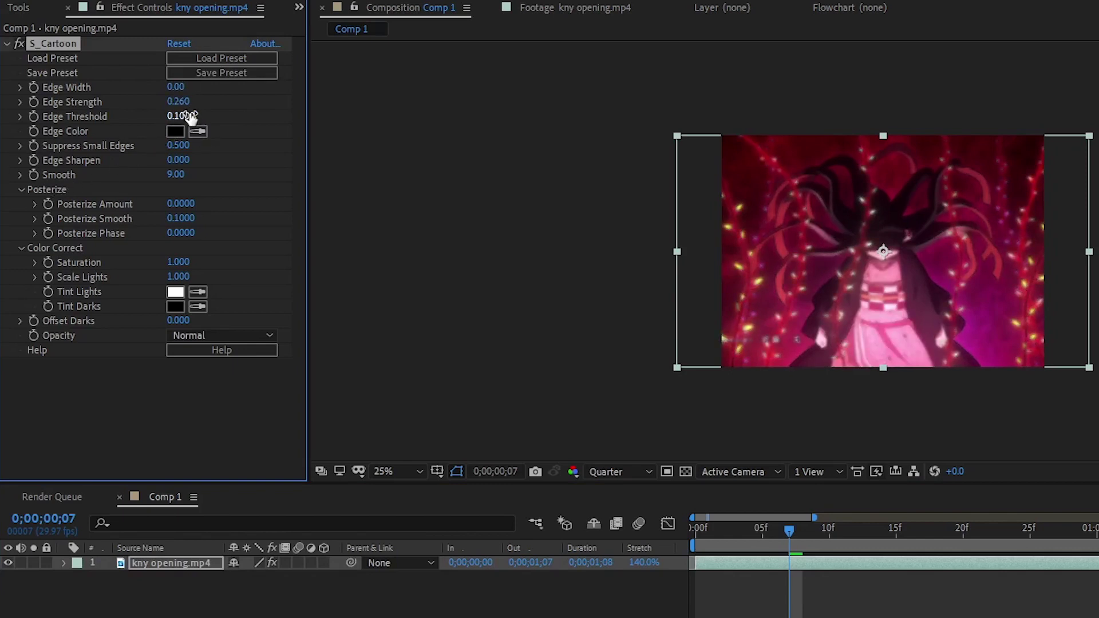
pyautogui.moveTo(178, 102); pyautogui.dragTo(188, 123)
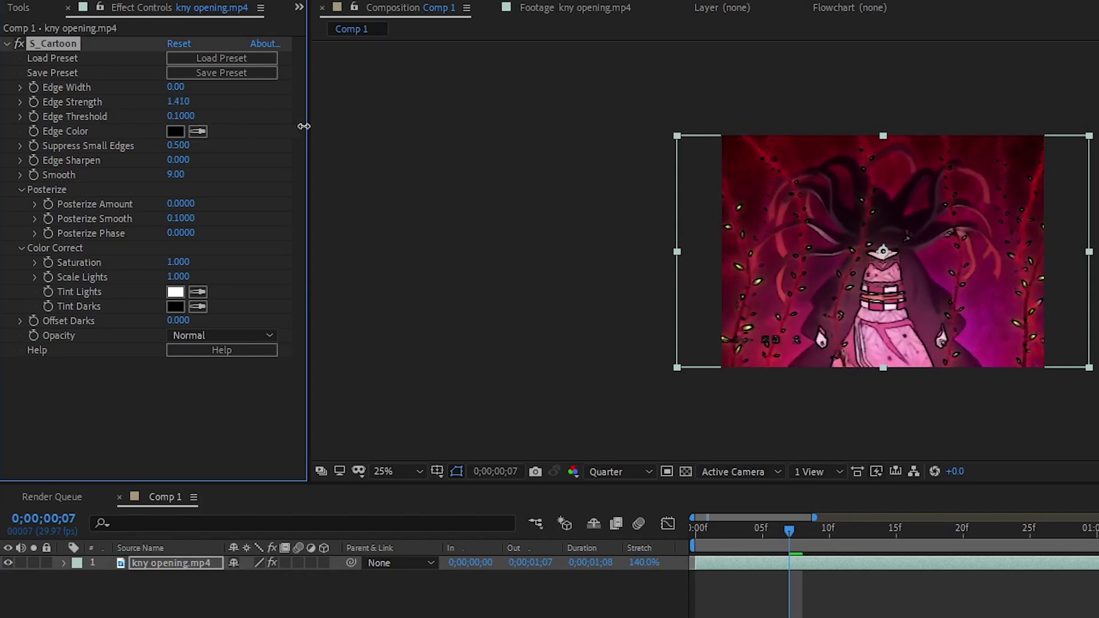
pyautogui.moveTo(175, 172)
pyautogui.mouseDown()
pyautogui.moveTo(195, 165)
pyautogui.moveTo(215, 199)
pyautogui.moveTo(235, 194)
pyautogui.mouseUp()
# Try several Edge Threshold values, then settle on about 1.68
pyautogui.moveTo(177, 116); pyautogui.dragTo(1022, 146)
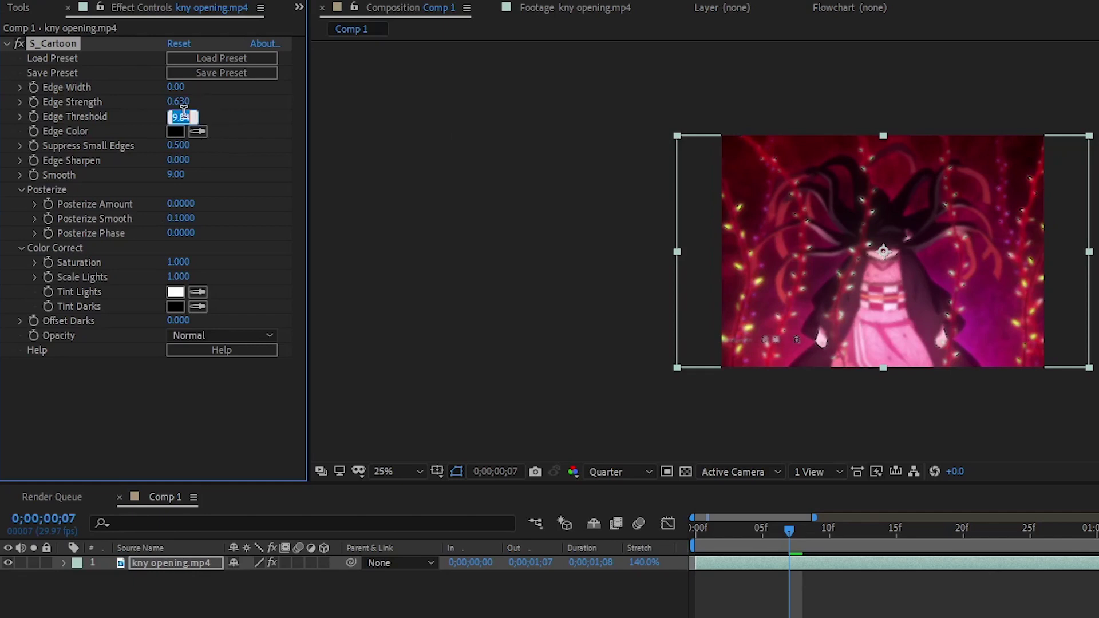
pyautogui.write('44')
pyautogui.press('Return')
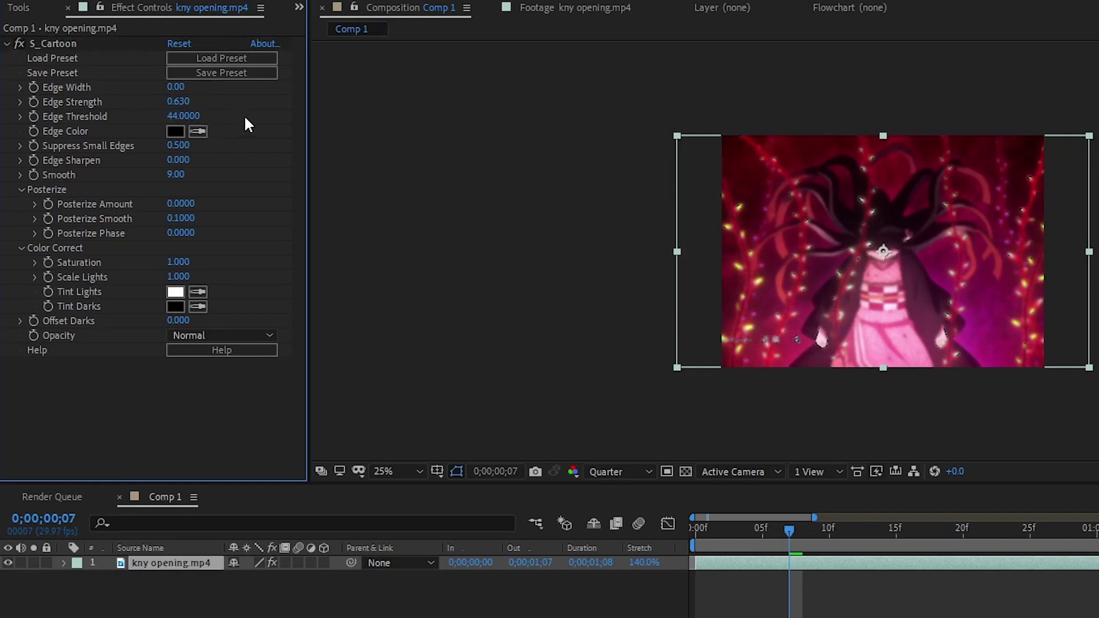
pyautogui.moveTo(179, 116); pyautogui.dragTo(191, 118)
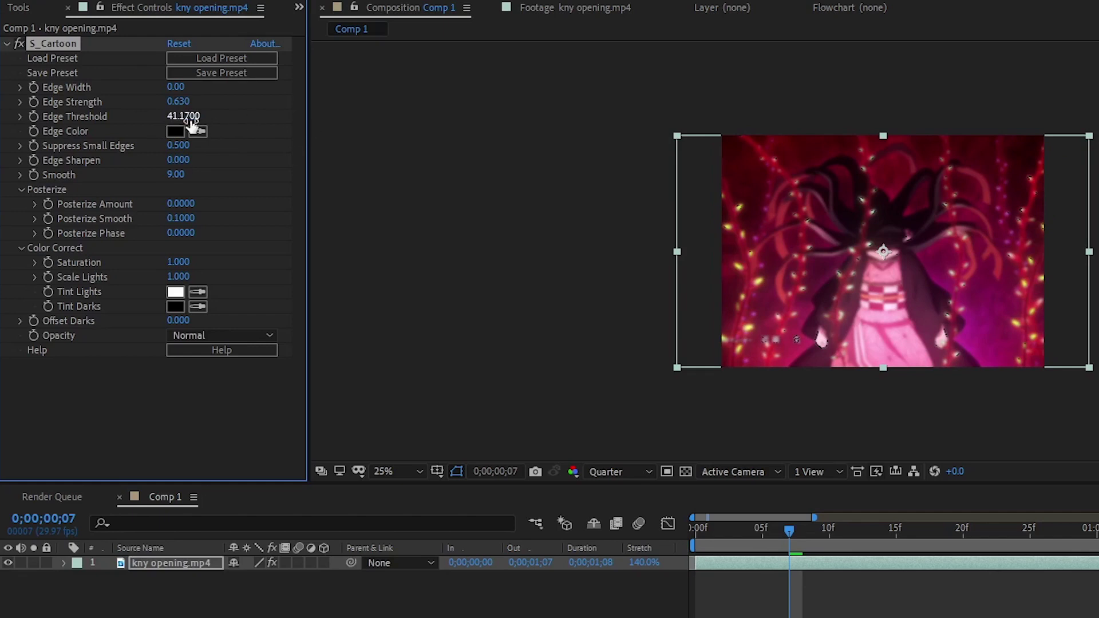
pyautogui.click(191, 117)
pyautogui.write('2')
pyautogui.press('Return')
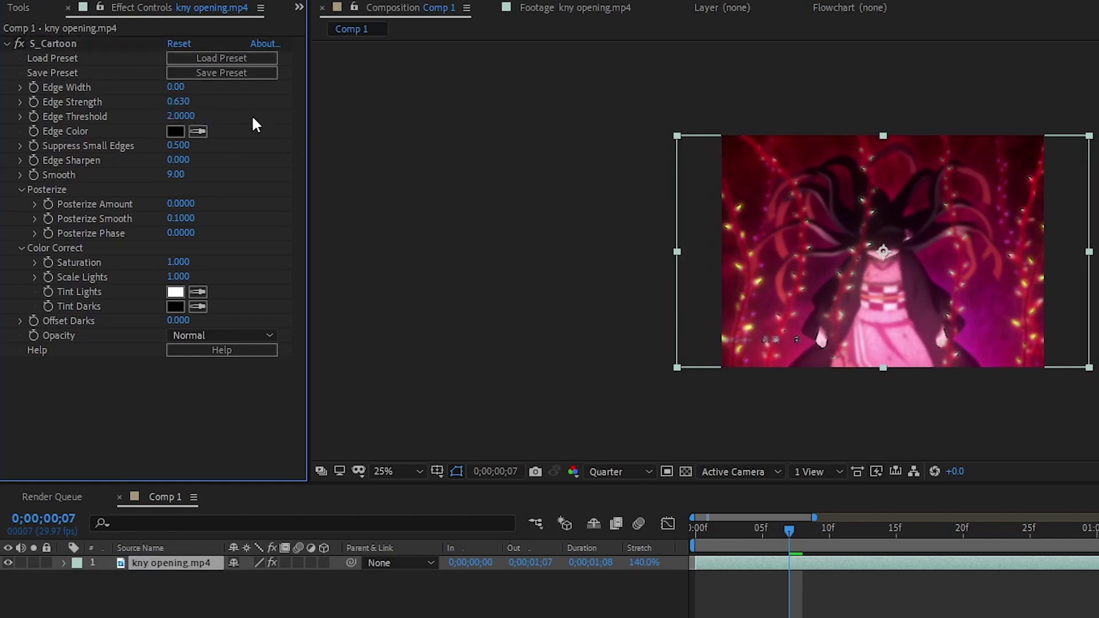
pyautogui.click(189, 118)
pyautogui.write('0')
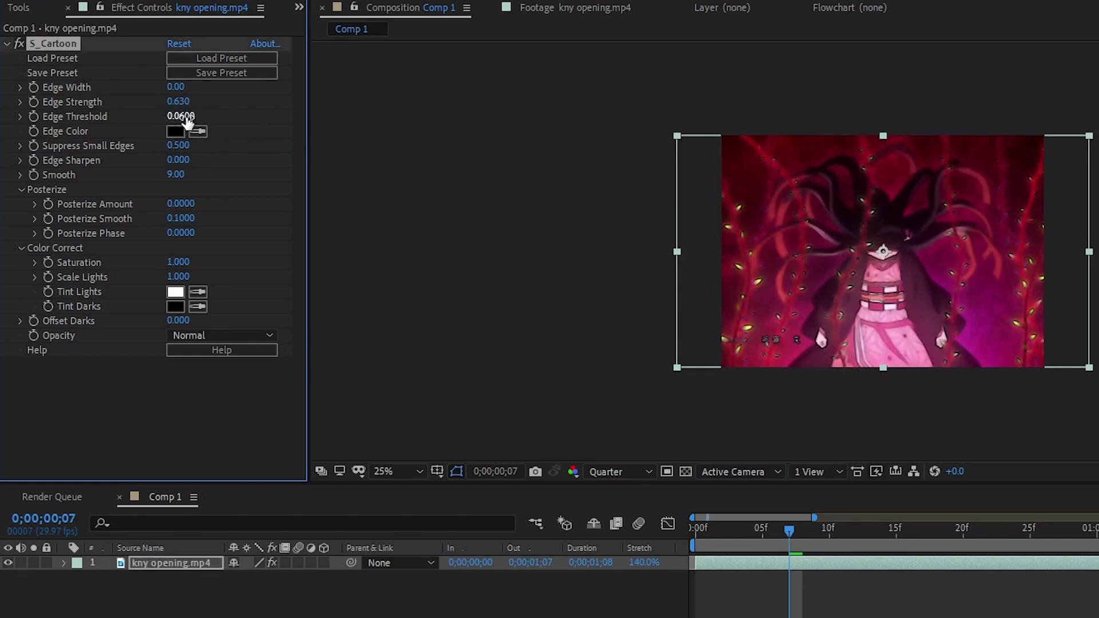
pyautogui.press('Return')
pyautogui.moveTo(189, 115); pyautogui.dragTo(351, 107)
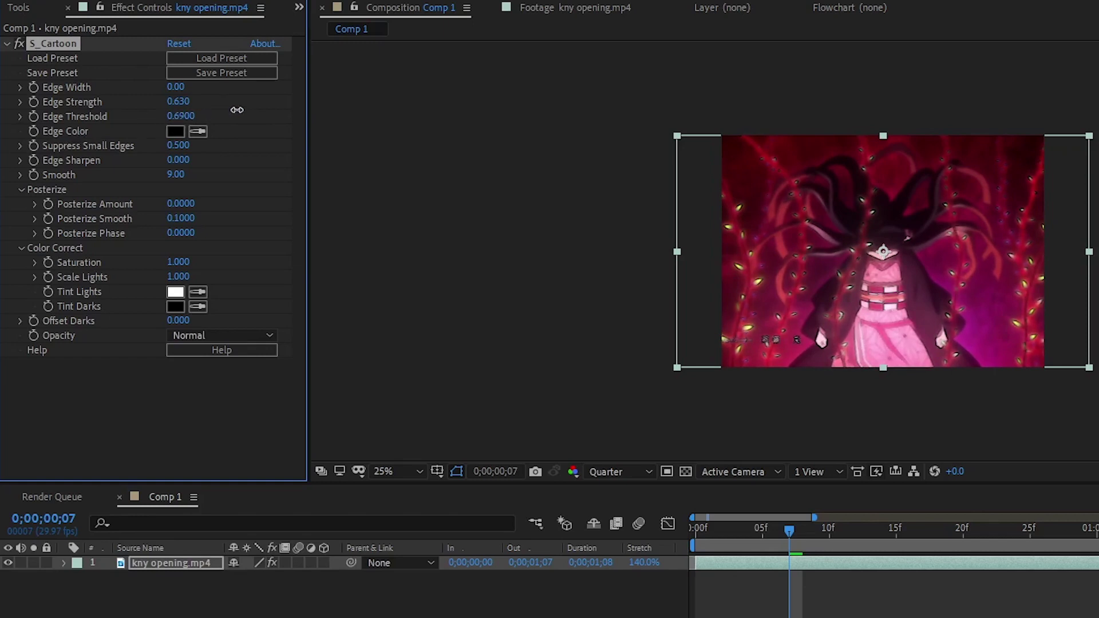
pyautogui.moveTo(425, 126); pyautogui.dragTo(347, 136)
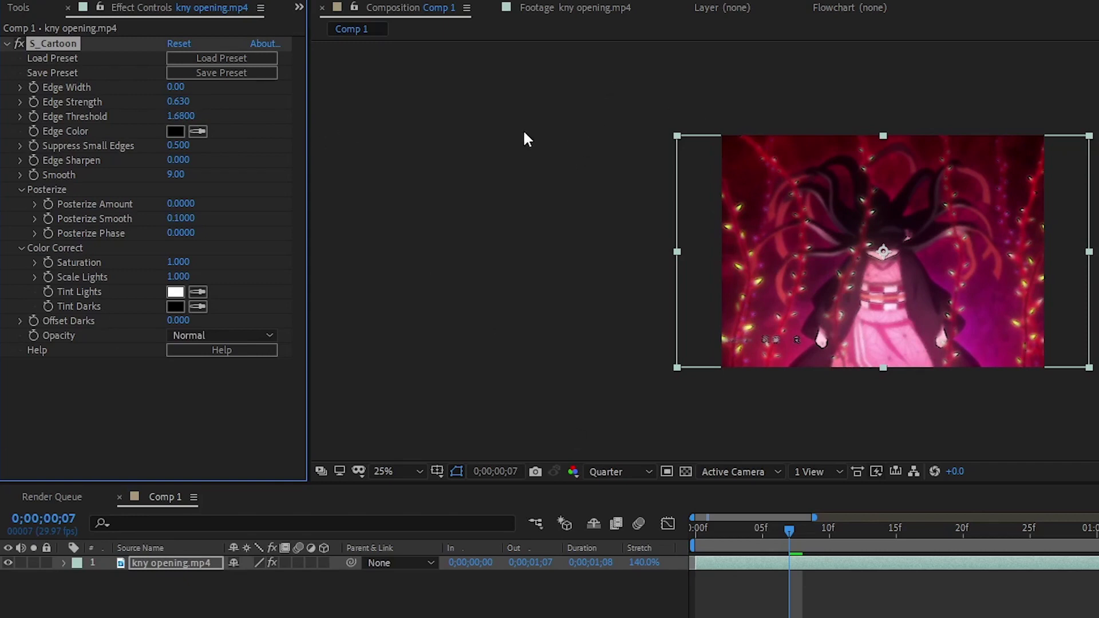
# Change the S_Cartoon edge colour to near-white
pyautogui.click(176, 132)
pyautogui.moveTo(488, 396); pyautogui.dragTo(338, 382)
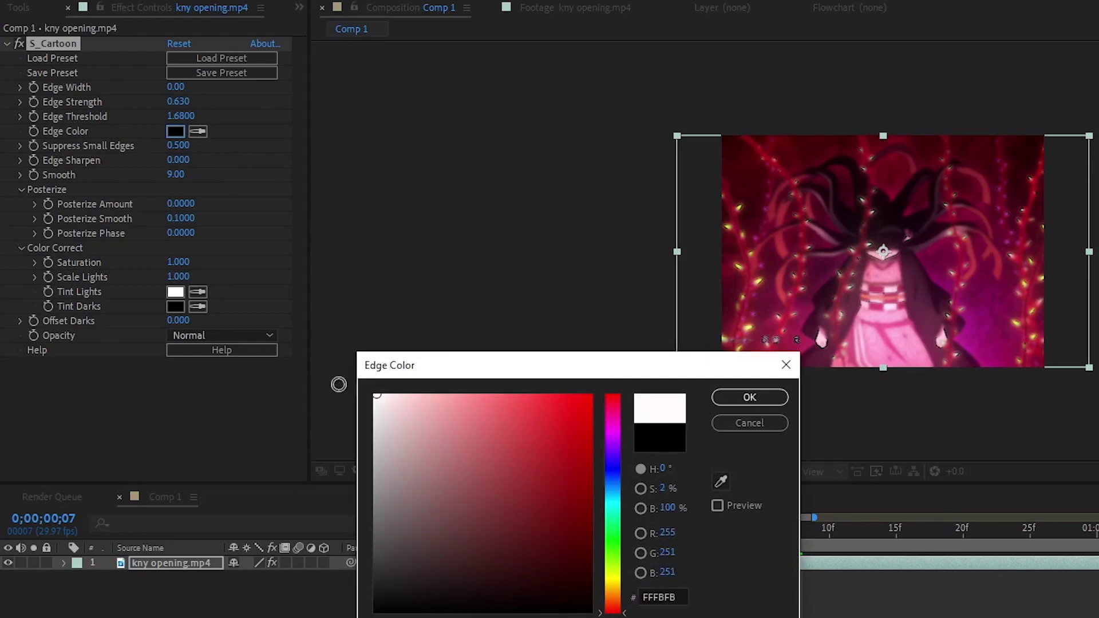
pyautogui.click(748, 397)
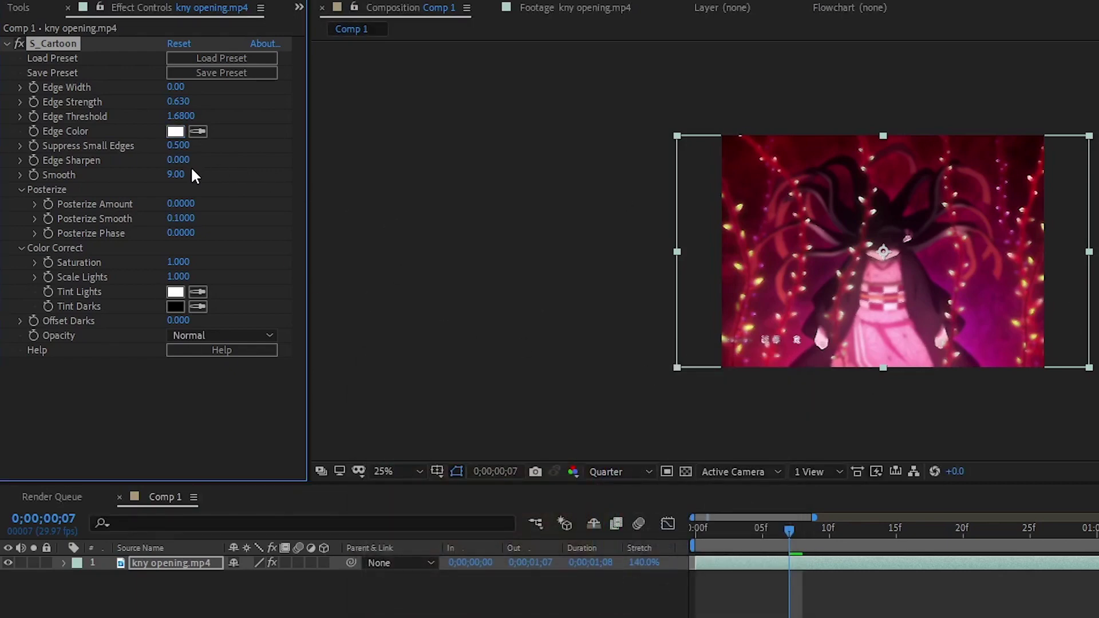
# Set Smooth to 64, Edge Threshold to 0.34 and Edge Strength to 0.62
pyautogui.click(173, 175)
pyautogui.write('6')
pyautogui.write('4')
pyautogui.click(395, 179)
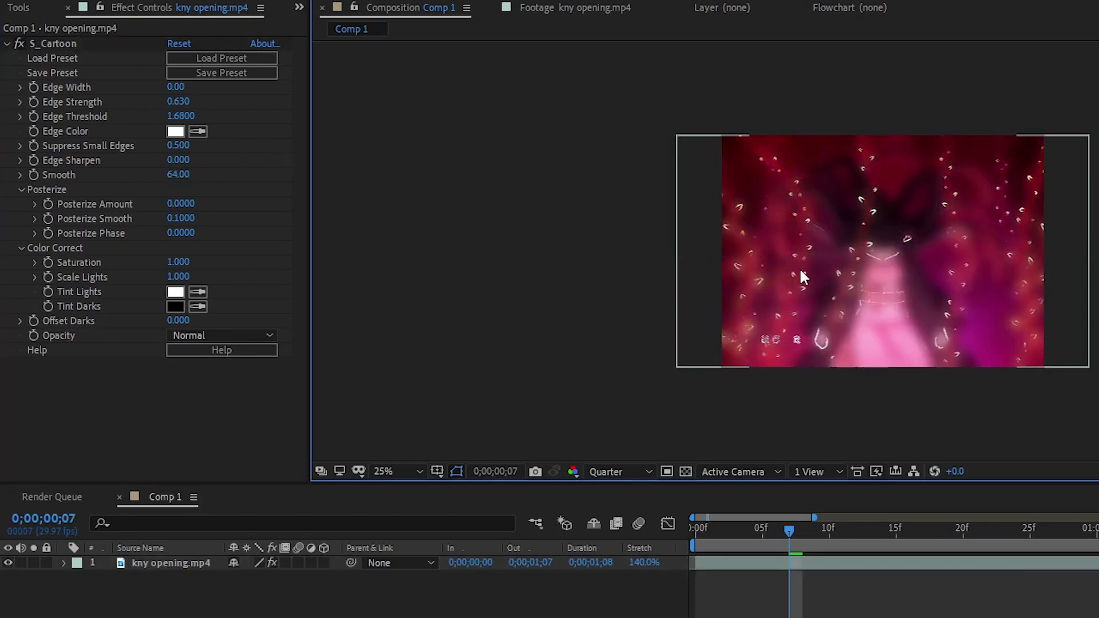
pyautogui.moveTo(180, 117)
pyautogui.mouseDown()
pyautogui.moveTo(529, 147)
pyautogui.moveTo(10, 191)
pyautogui.moveTo(21, 197)
pyautogui.mouseUp()
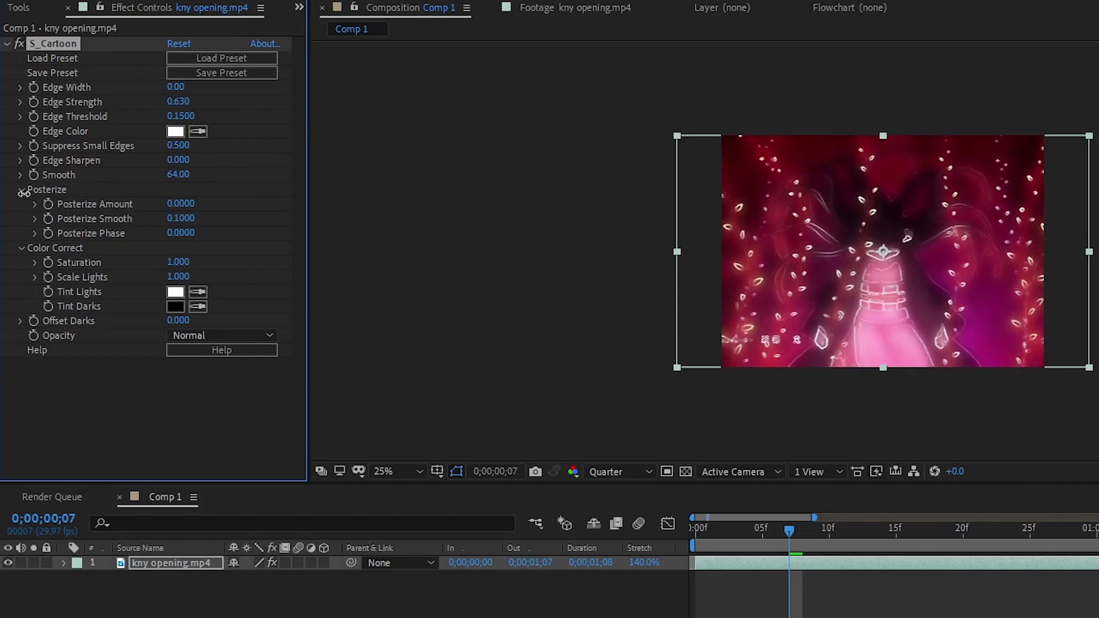
pyautogui.moveTo(178, 102)
pyautogui.mouseDown()
pyautogui.moveTo(242, 138)
pyautogui.moveTo(236, 154)
pyautogui.mouseUp()
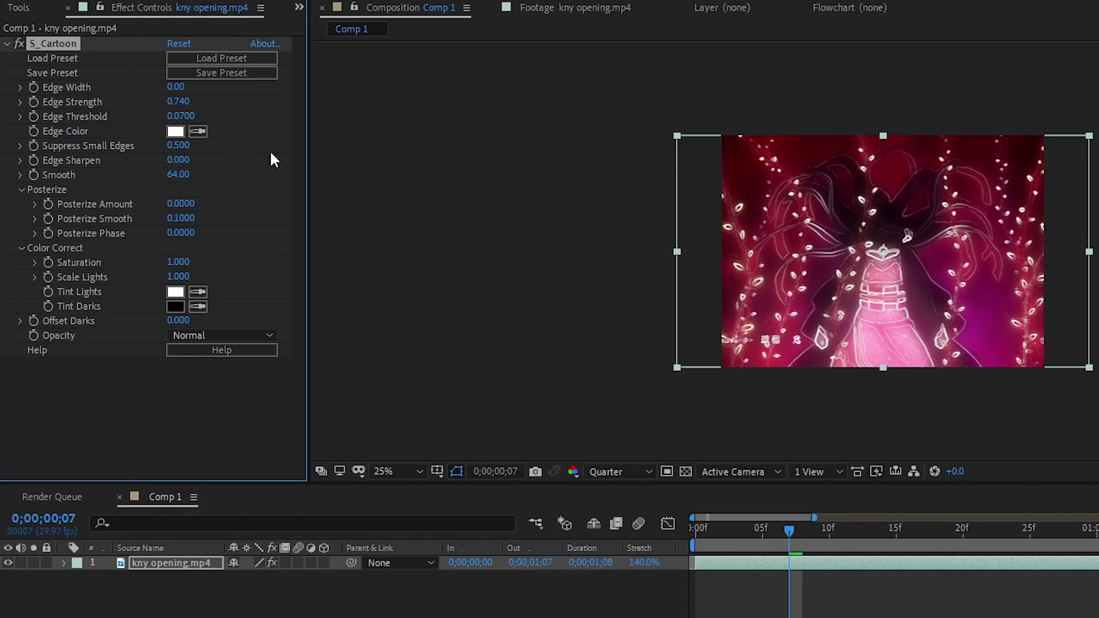
pyautogui.moveTo(180, 101); pyautogui.dragTo(210, 122)
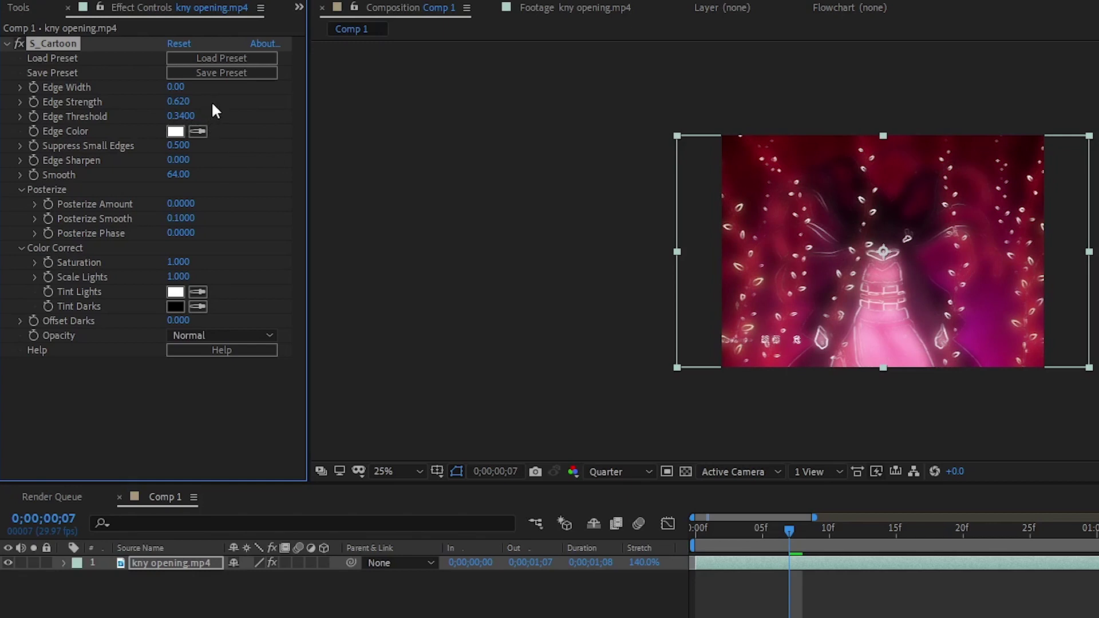
# Set the S_Cartoon Tint Lights colour to black
pyautogui.click(175, 293)
pyautogui.click(750, 399)
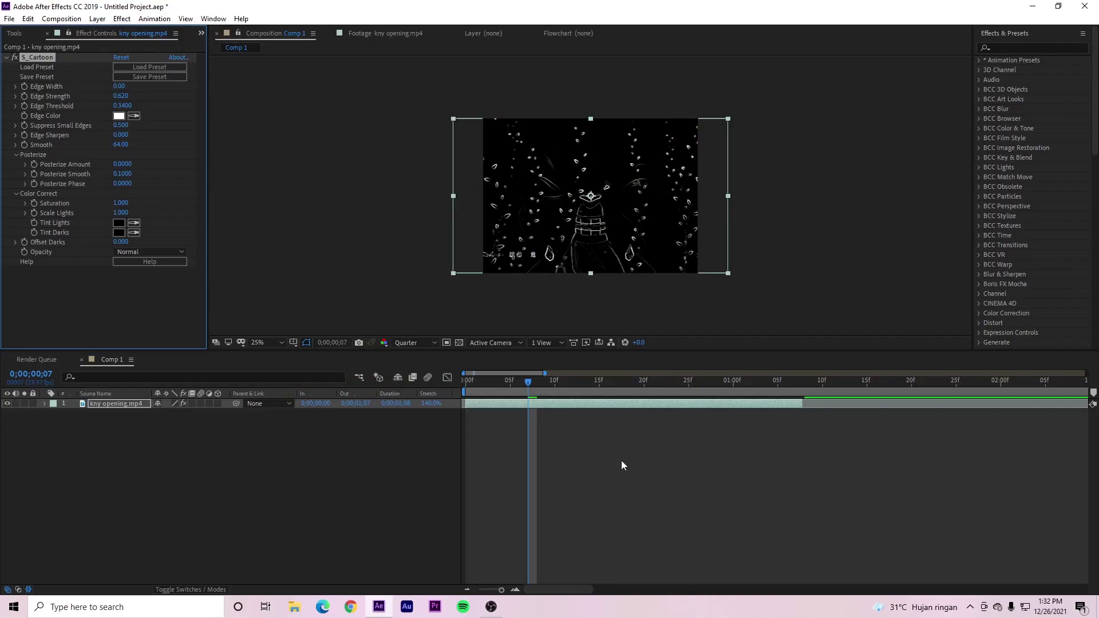
pyautogui.click(620, 461)
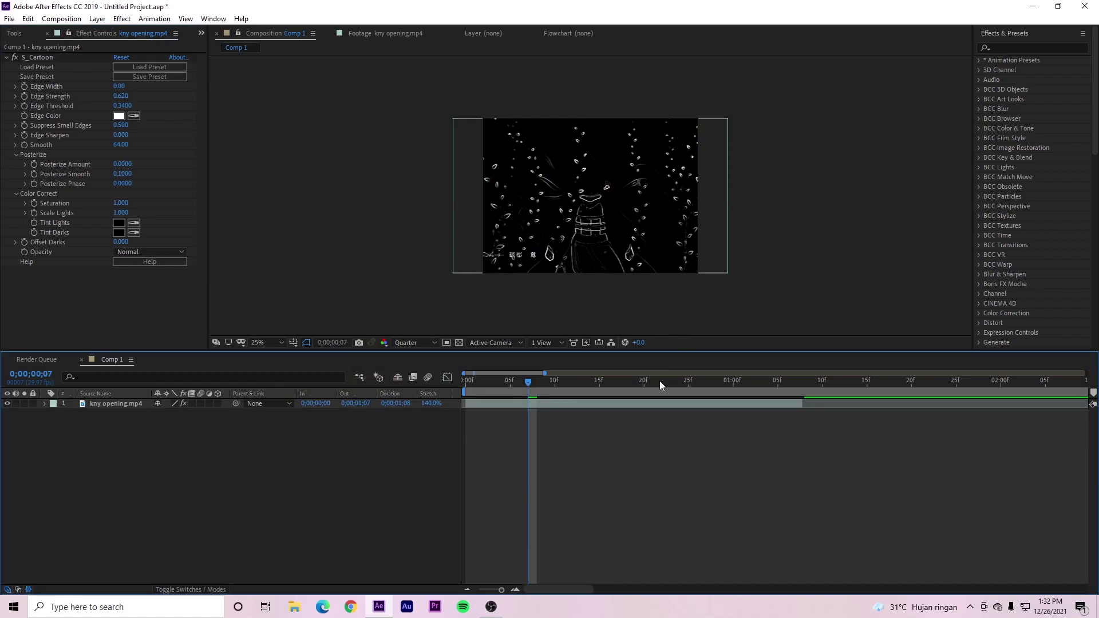
# Duplicate the kny opening.mp4 layer and remove S_Cartoon from the lower copy
pyautogui.click(578, 403)
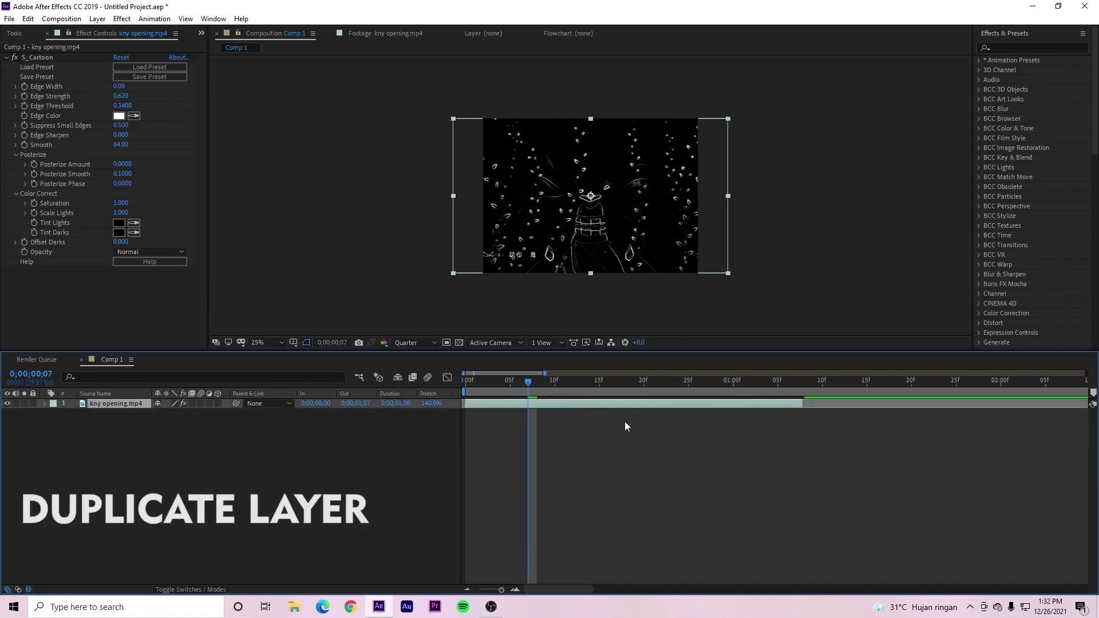
pyautogui.hotkey('ctrl', 'd')
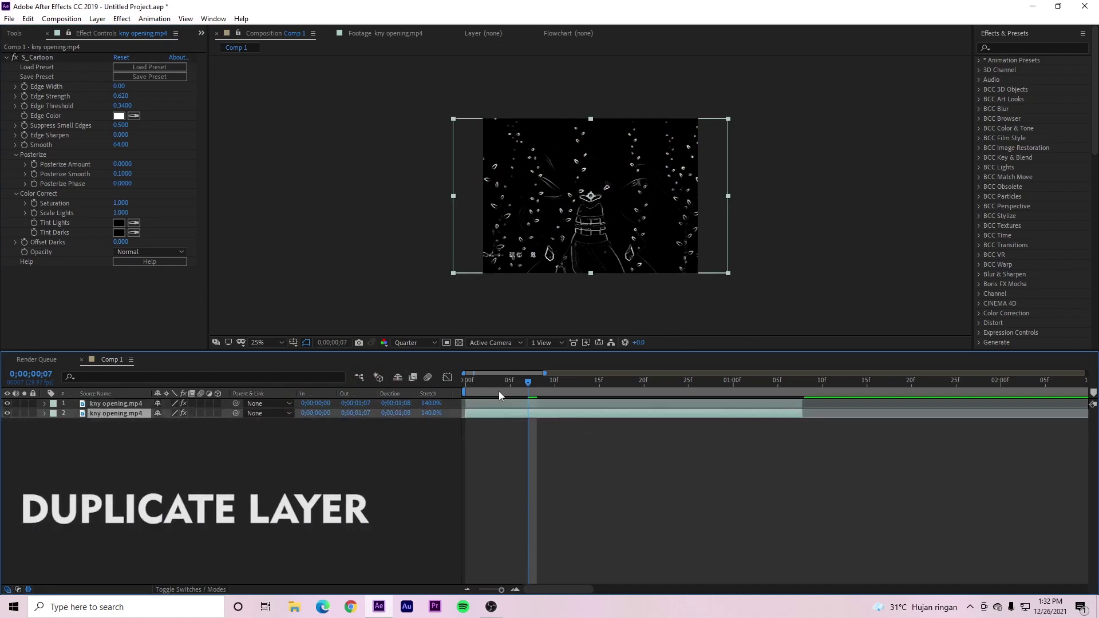
pyautogui.click(43, 58)
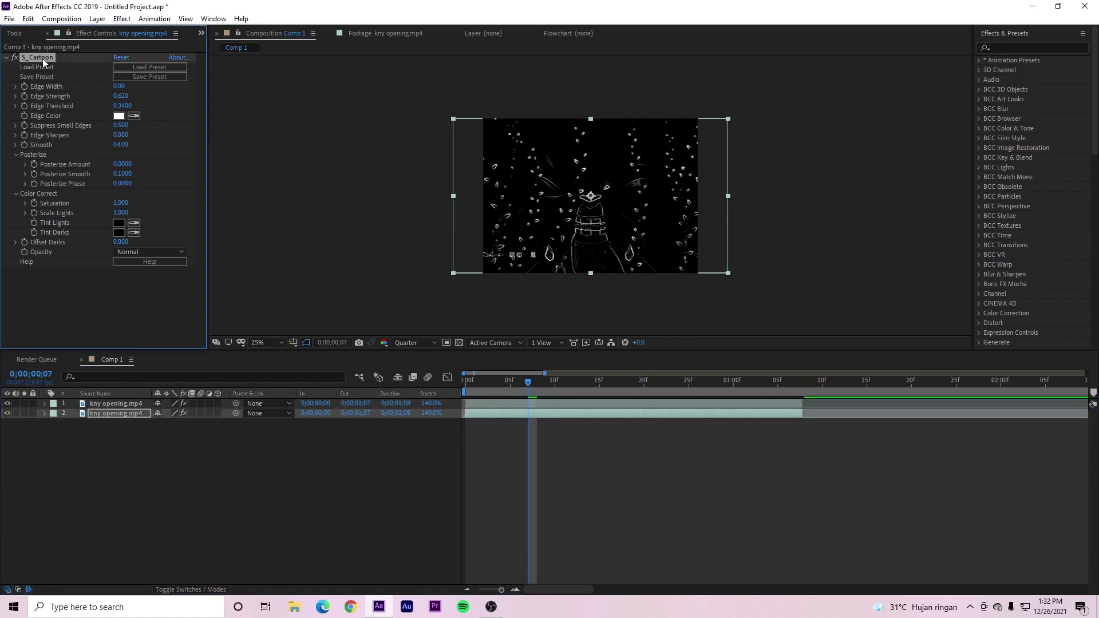
pyautogui.press('Delete')
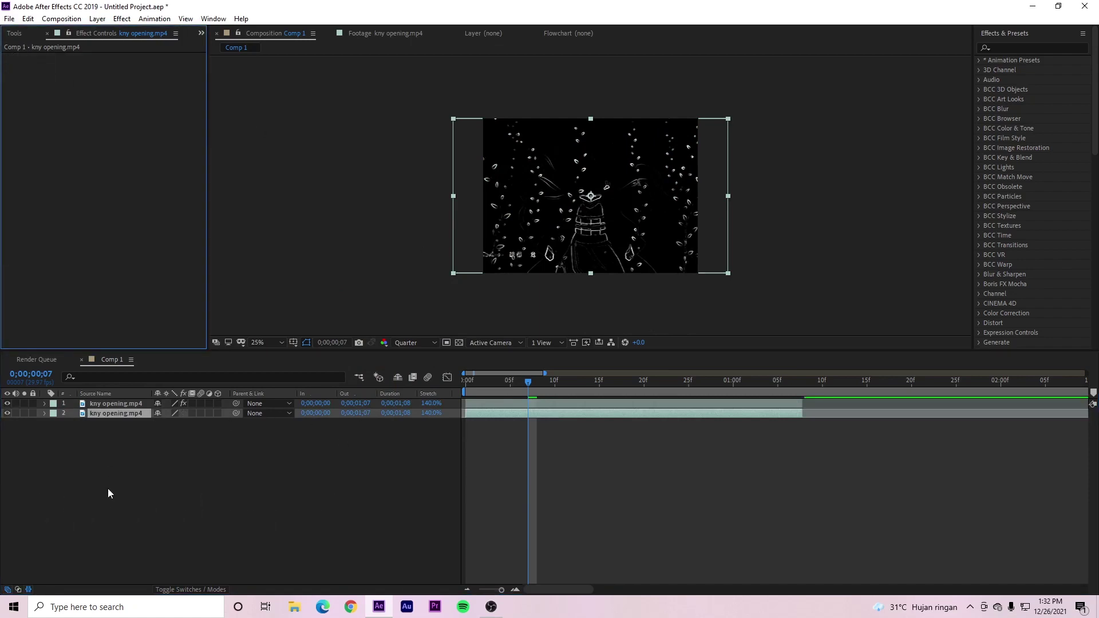
pyautogui.click(503, 404)
# Apply Deep Glow to the top layer with Unmult turned on
pyautogui.click(1025, 47)
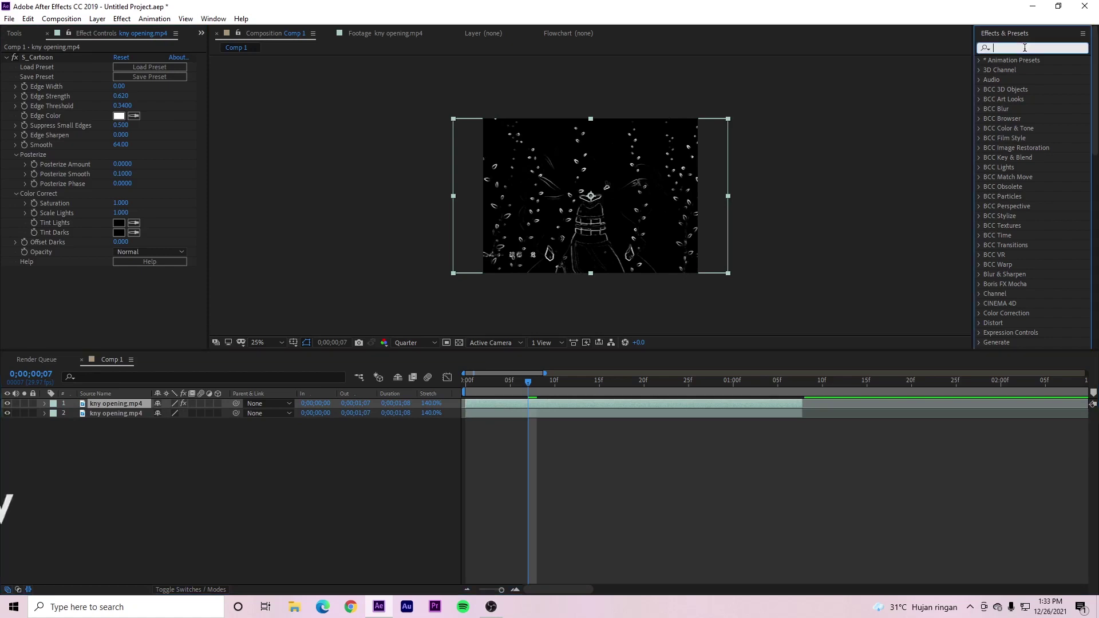
pyautogui.write('dee')
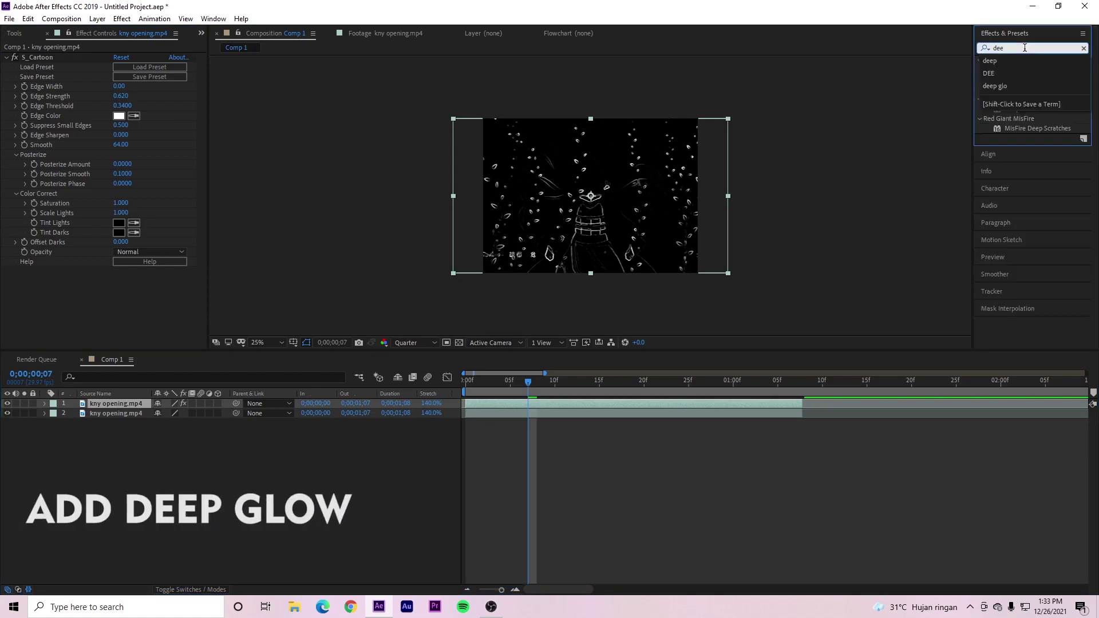
pyautogui.click(1031, 86)
pyautogui.moveTo(1020, 70); pyautogui.dragTo(616, 404)
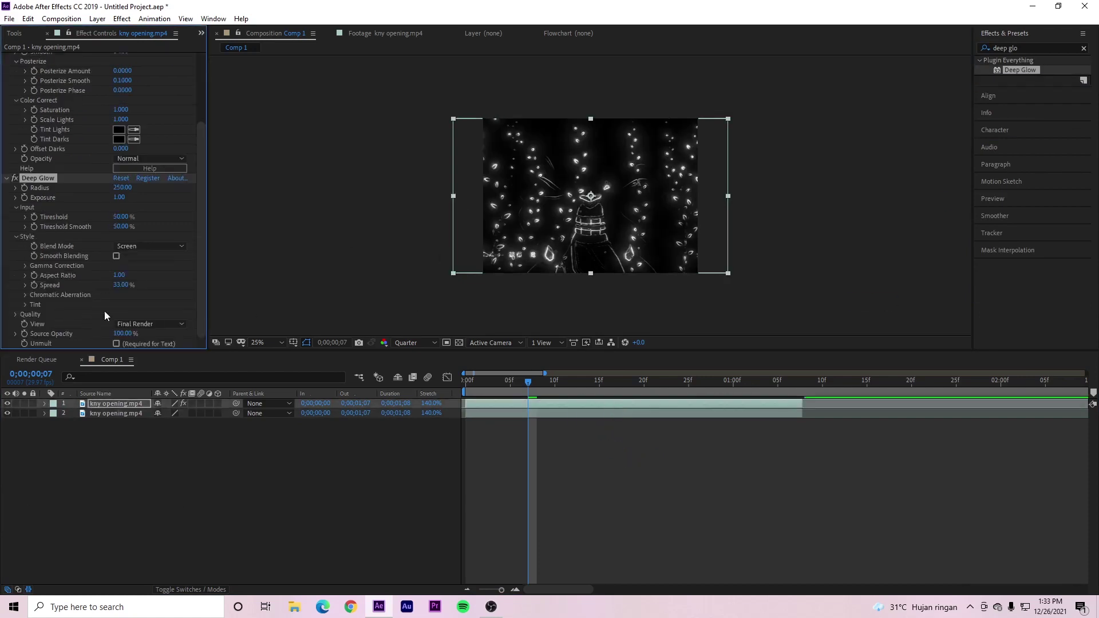
pyautogui.click(116, 343)
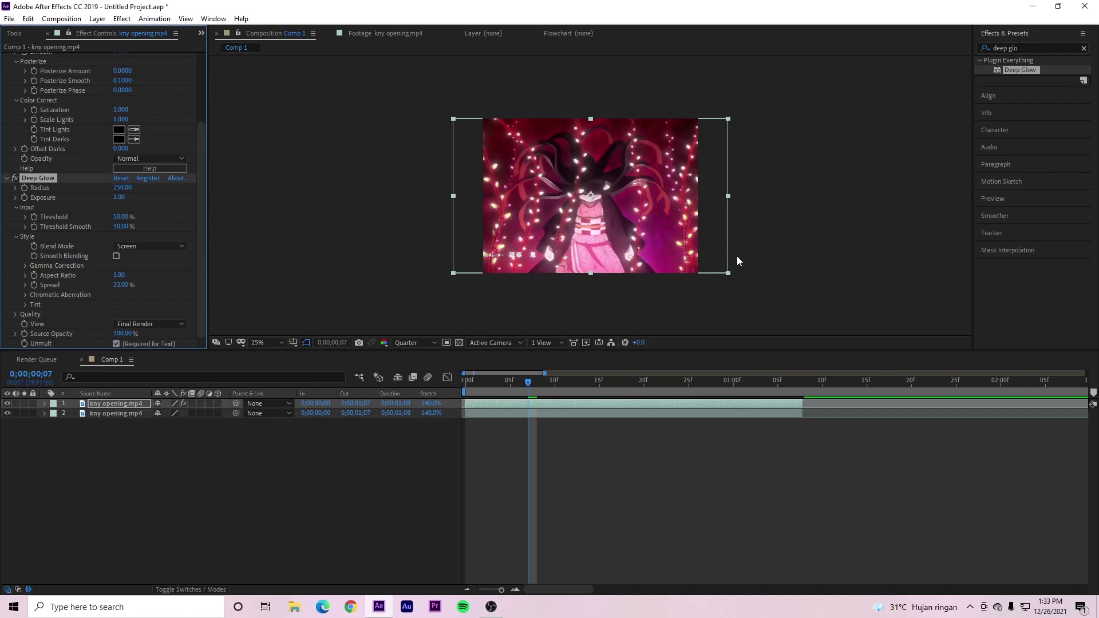
# Set Deep Glow Exposure 1.33, Radius 321, and S_Cartoon Edge Strength 0.930
pyautogui.moveTo(114, 198)
pyautogui.mouseDown()
pyautogui.moveTo(614, 222)
pyautogui.moveTo(274, 296)
pyautogui.mouseUp()
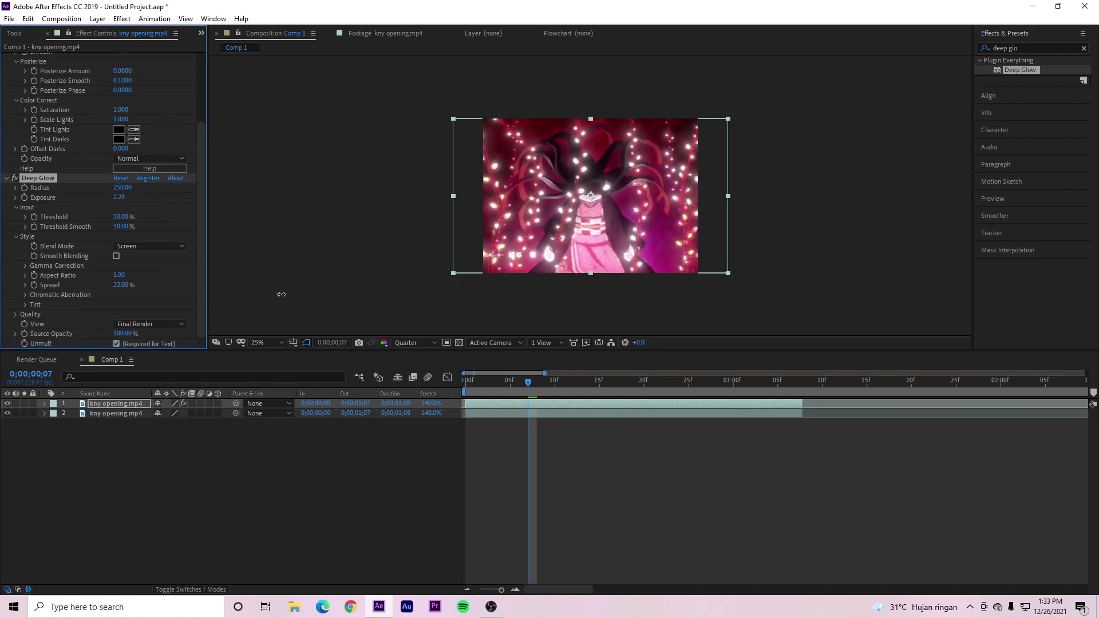
pyautogui.moveTo(121, 188); pyautogui.dragTo(639, 210)
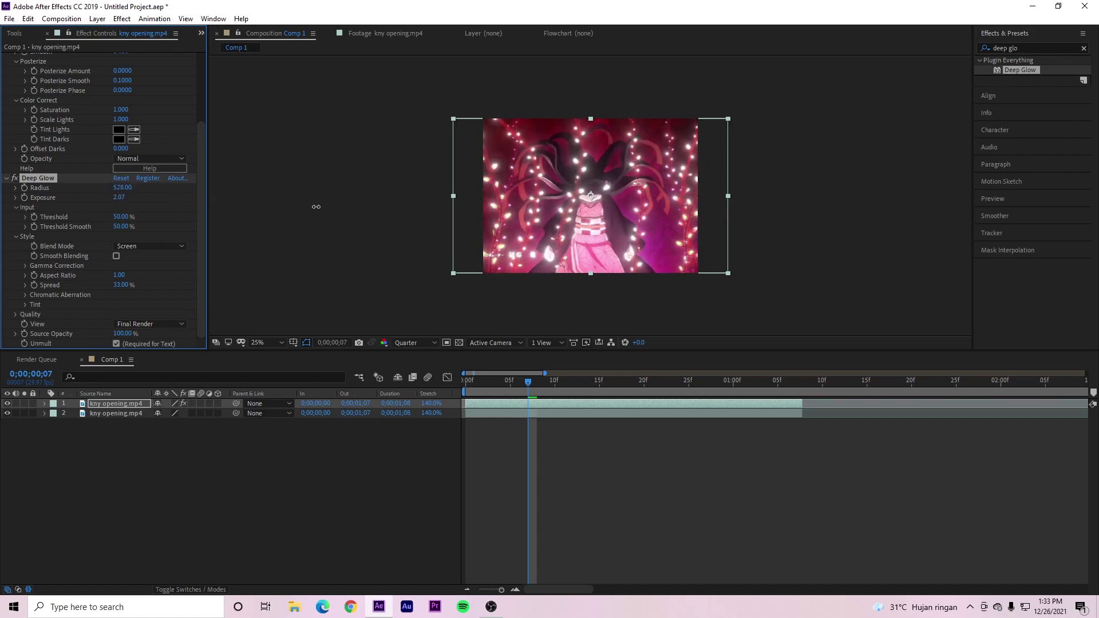
pyautogui.moveTo(610, 251); pyautogui.dragTo(78, 266)
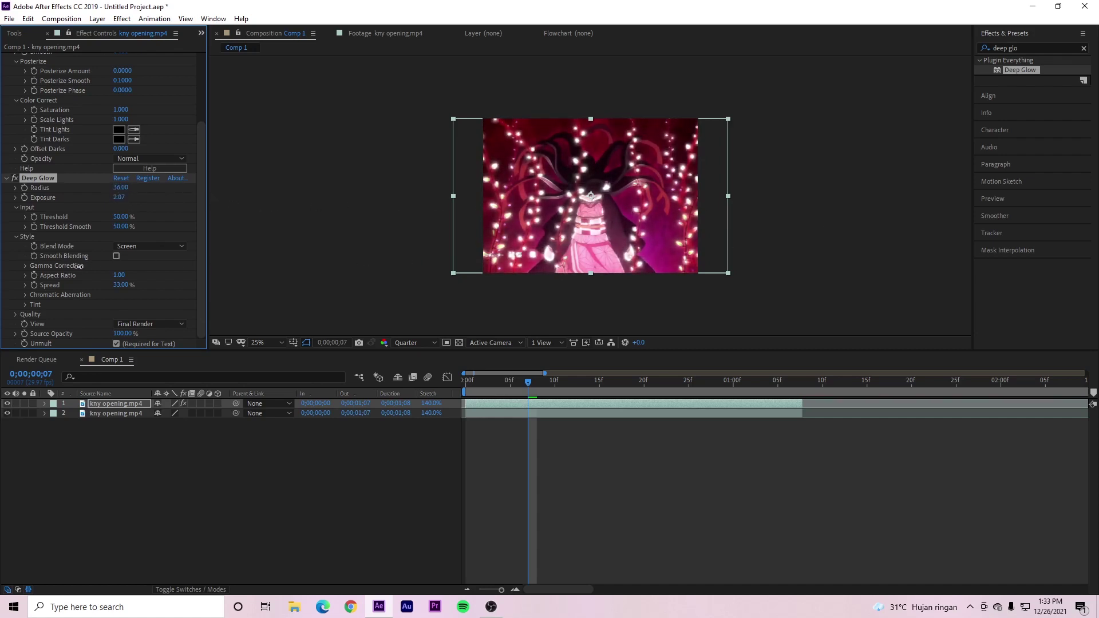
pyautogui.moveTo(122, 187)
pyautogui.mouseDown()
pyautogui.moveTo(162, 187)
pyautogui.moveTo(97, 216)
pyautogui.mouseUp()
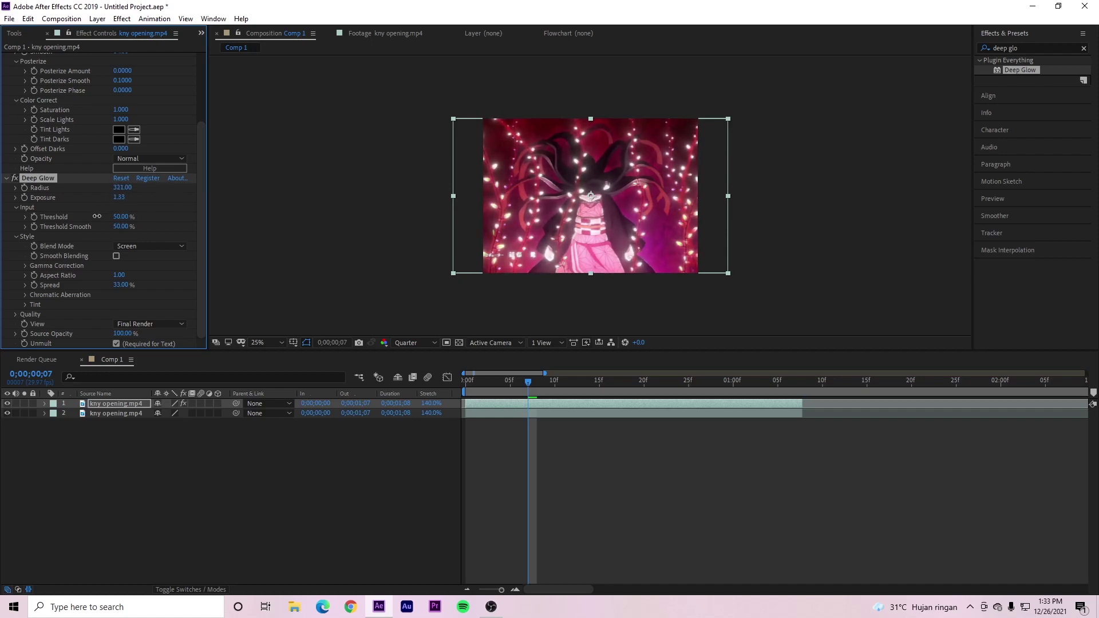
pyautogui.scroll(3, 143, 227)
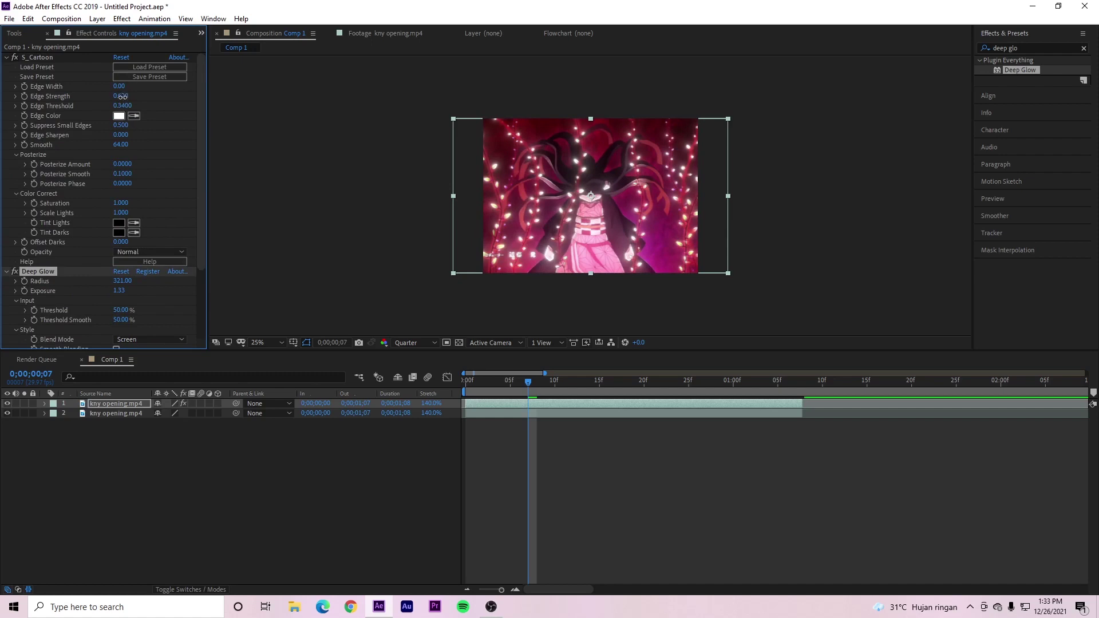
pyautogui.moveTo(121, 95); pyautogui.dragTo(279, 106)
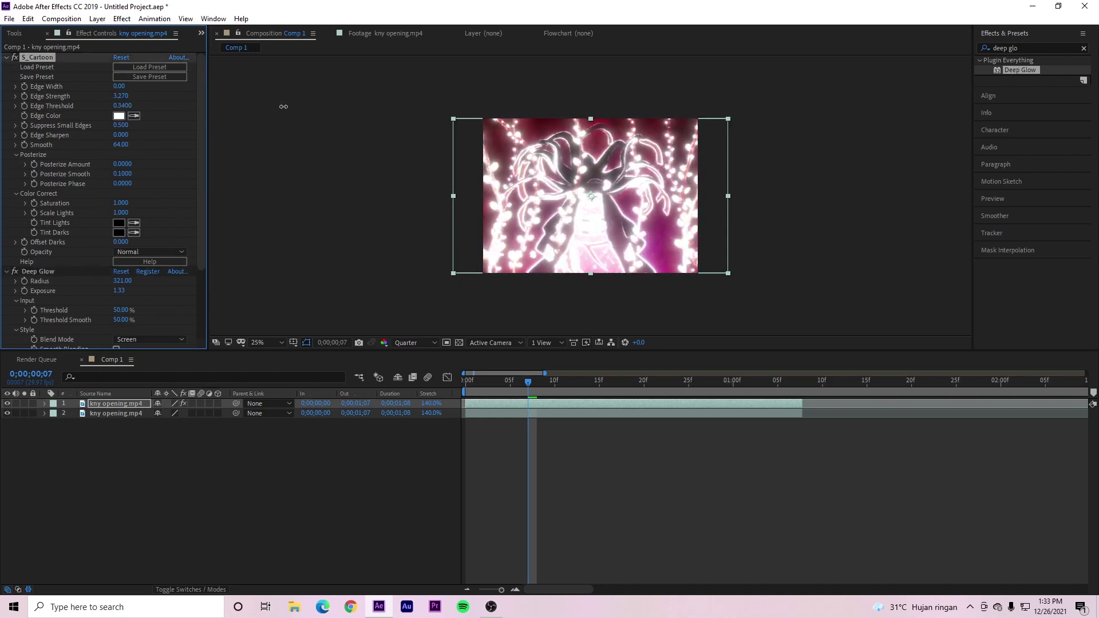
pyautogui.scroll(-3, 135, 248)
pyautogui.moveTo(122, 230); pyautogui.dragTo(2, 273)
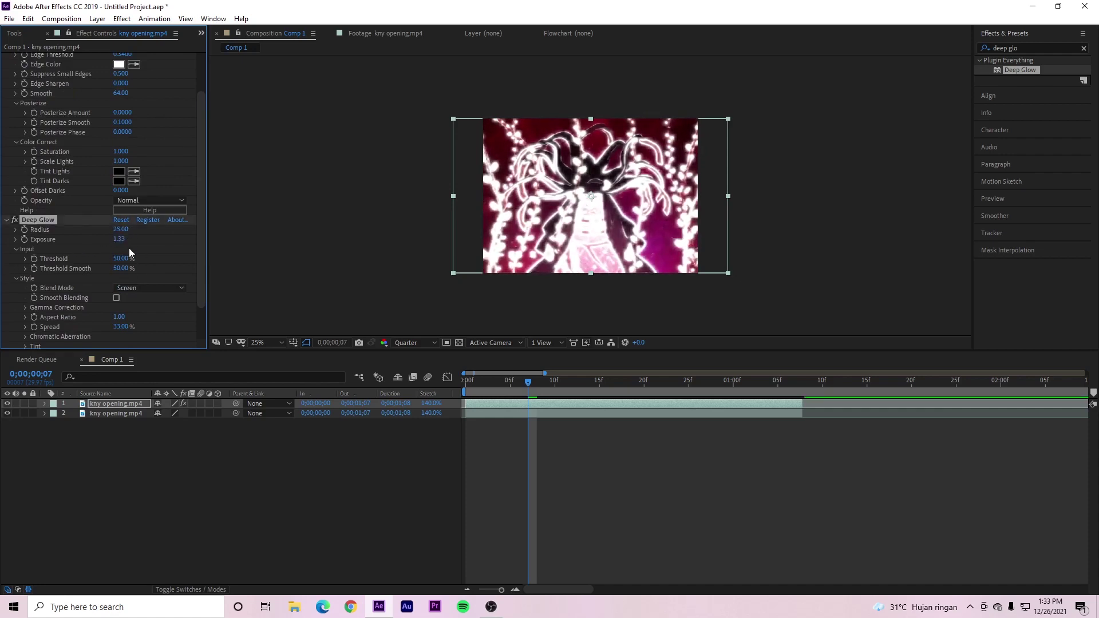
pyautogui.hotkey('ctrl', 'z')
pyautogui.scroll(3, 131, 246)
pyautogui.moveTo(117, 96)
pyautogui.mouseDown()
pyautogui.moveTo(48, 173)
pyautogui.moveTo(71, 183)
pyautogui.mouseUp()
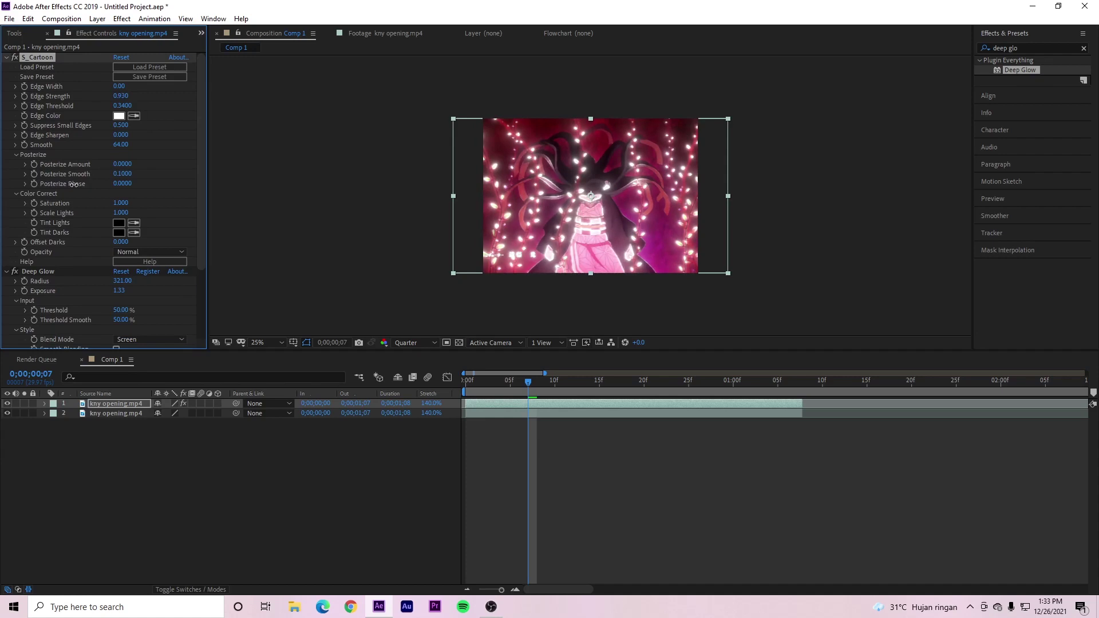
# Preview the comp, move to frame 24, and set Deep Glow Radius to 351
pyautogui.click(563, 451)
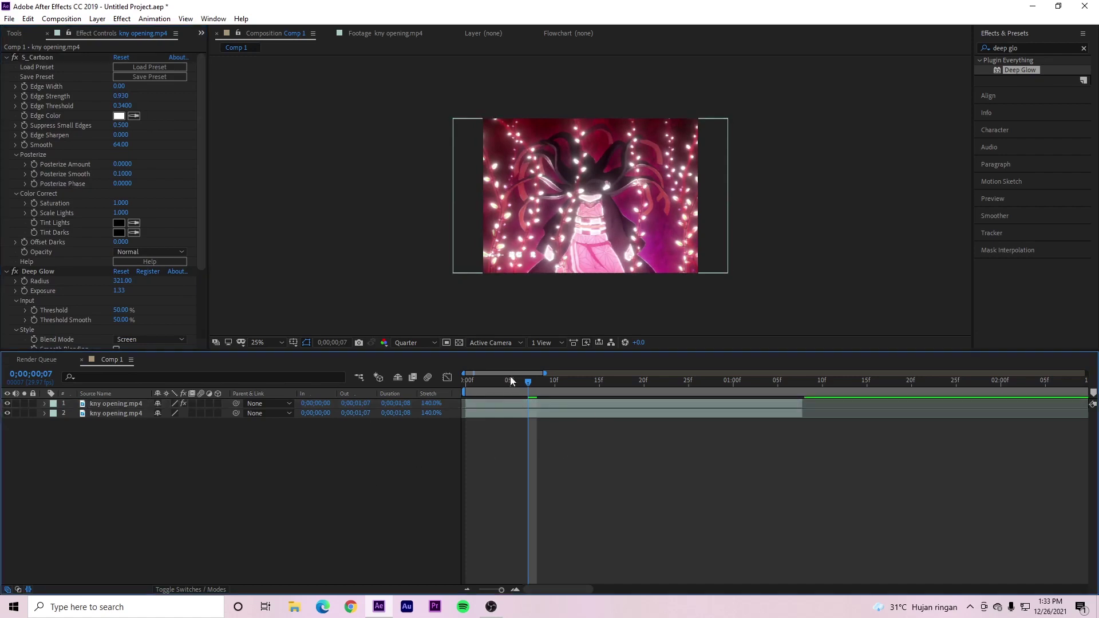
pyautogui.press('space')
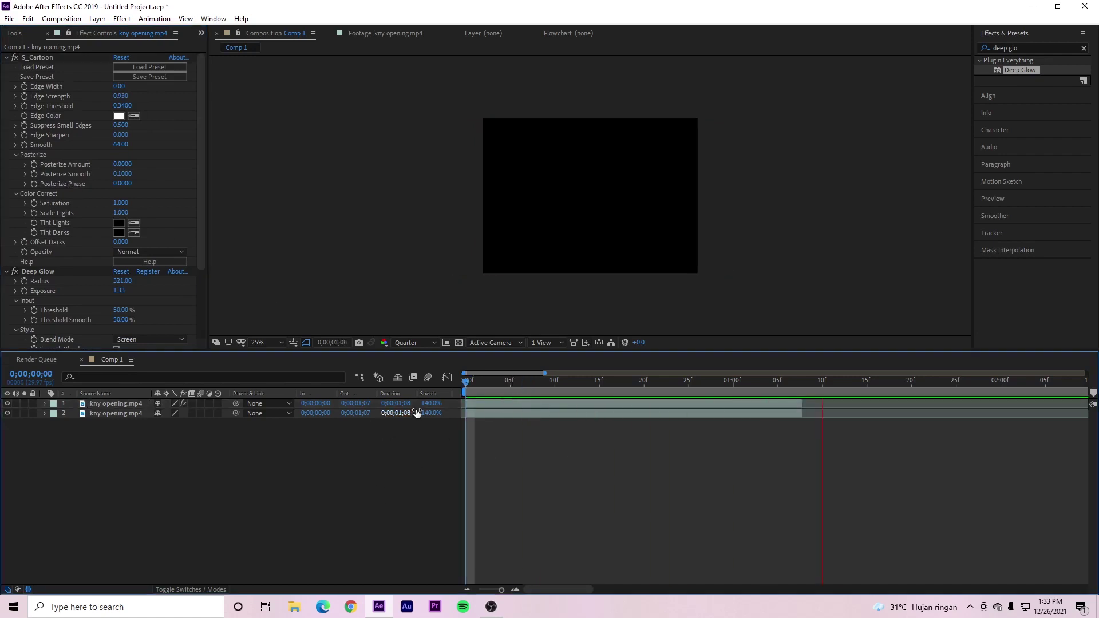
pyautogui.moveTo(497, 379); pyautogui.dragTo(681, 394)
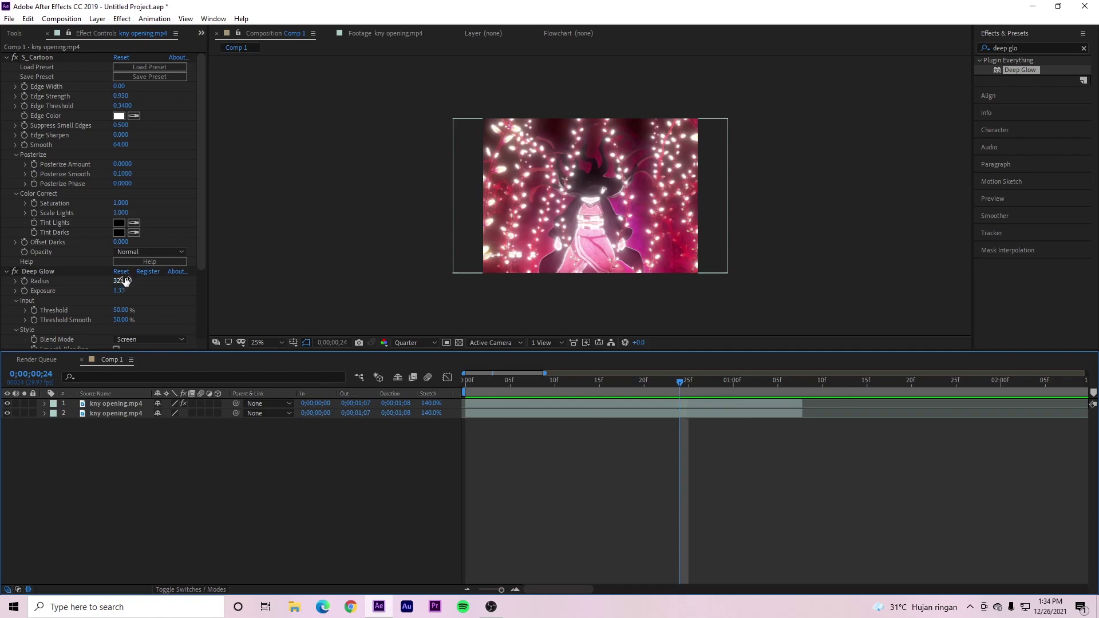
pyautogui.moveTo(126, 281)
pyautogui.mouseDown()
pyautogui.moveTo(97, 294)
pyautogui.moveTo(185, 298)
pyautogui.mouseUp()
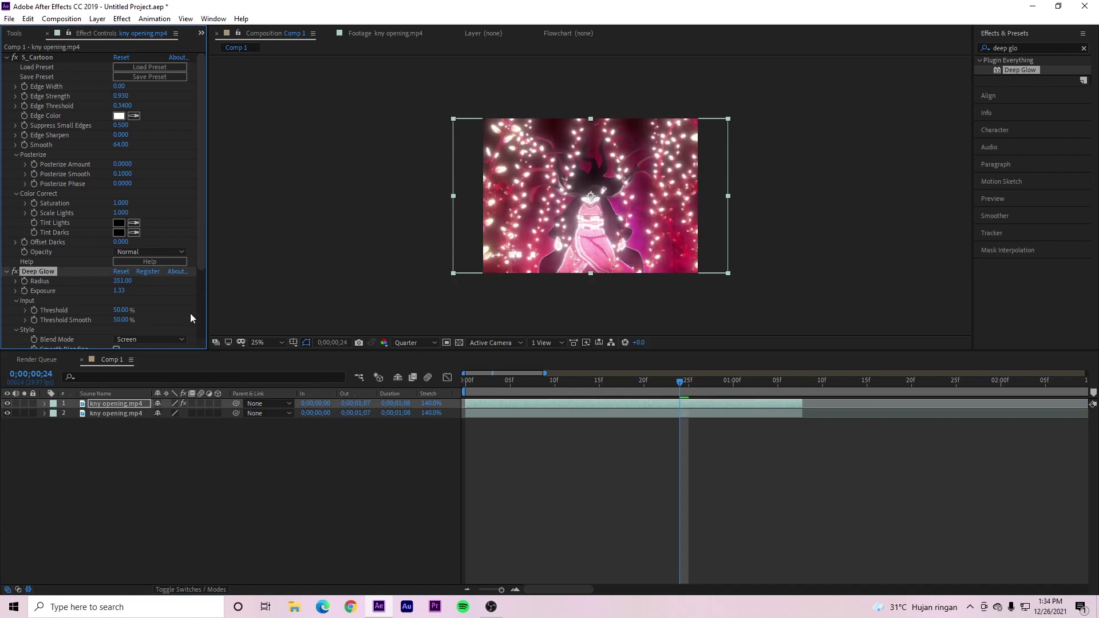
# Add Hue/Saturation to the top layer with Colorize on and hue rotated toward green
pyautogui.write('hue')
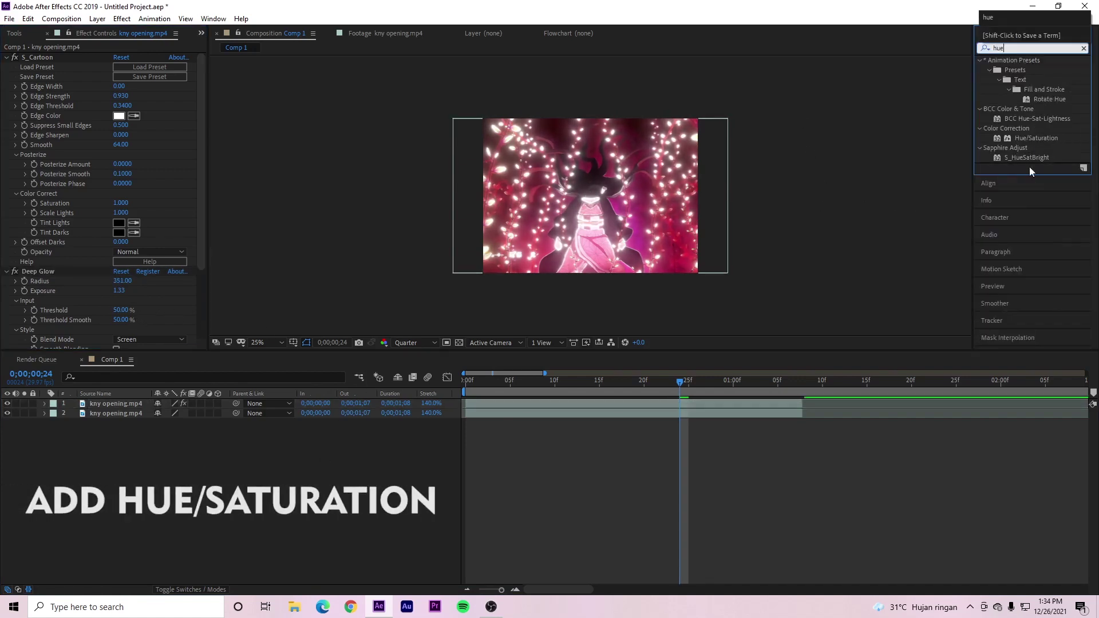
pyautogui.moveTo(1036, 137); pyautogui.dragTo(727, 404)
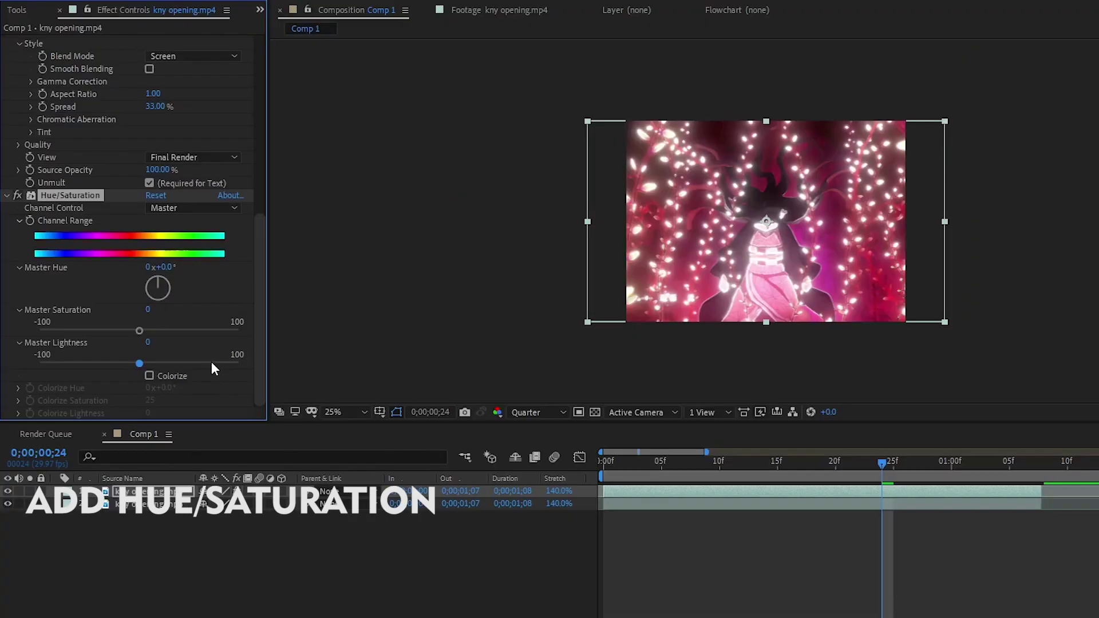
pyautogui.click(149, 375)
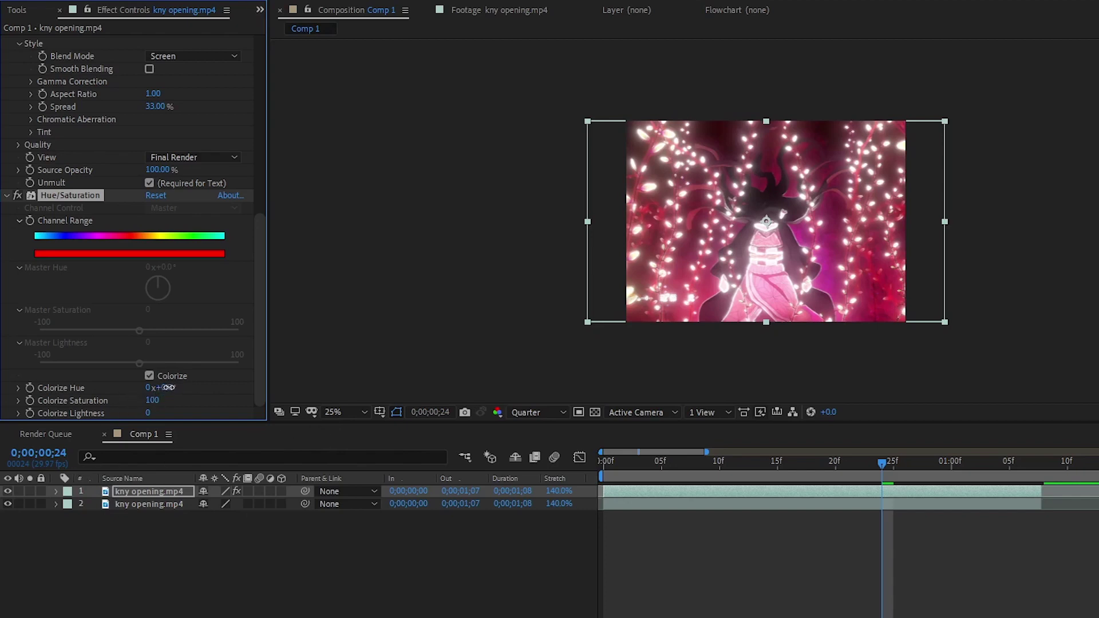
pyautogui.moveTo(168, 388); pyautogui.dragTo(629, 368)
pyautogui.moveTo(678, 404)
pyautogui.mouseDown()
pyautogui.moveTo(165, 387)
pyautogui.moveTo(962, 394)
pyautogui.mouseUp()
# Try red and green, then set the S_Cartoon edge colour to blue
pyautogui.scroll(3, 172, 159)
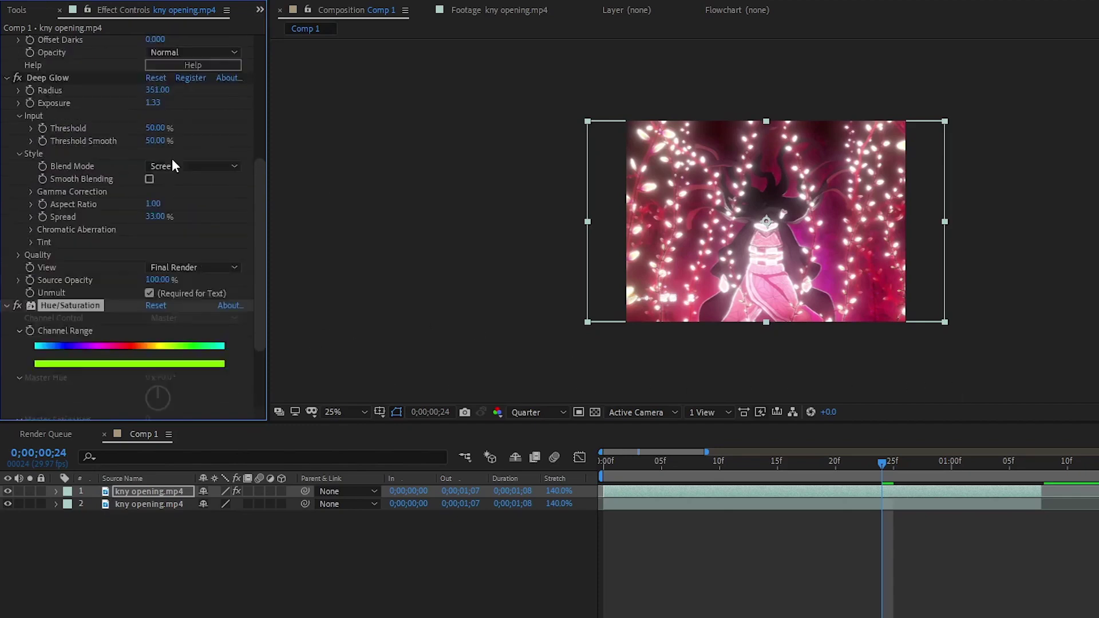
pyautogui.scroll(5, 172, 159)
pyautogui.scroll(1, 166, 137)
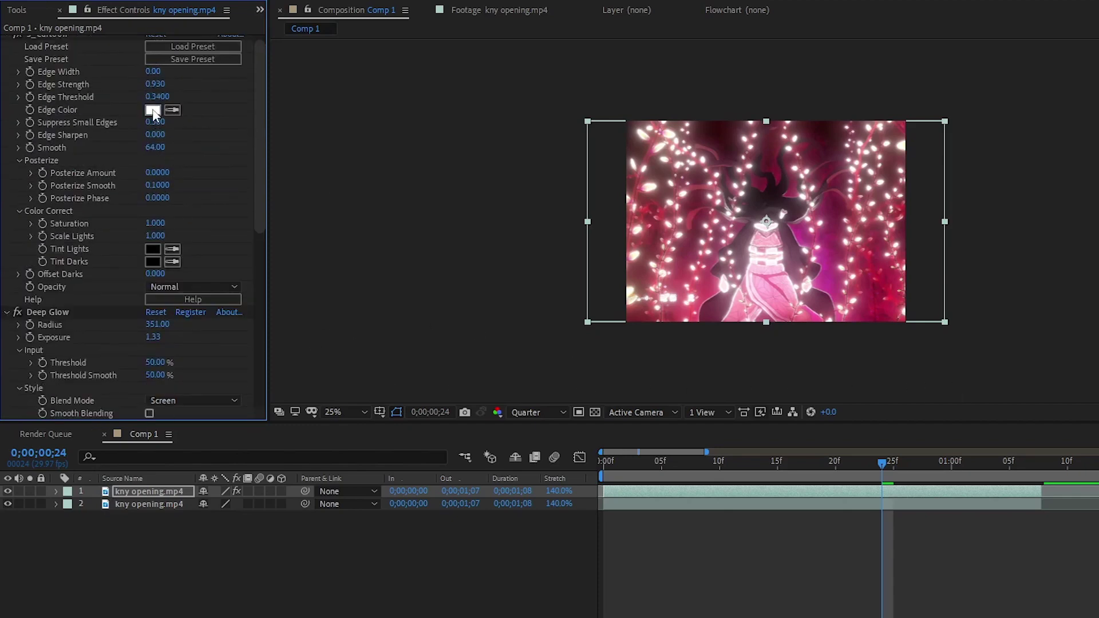
pyautogui.click(153, 109)
pyautogui.moveTo(461, 387); pyautogui.dragTo(514, 344)
pyautogui.click(630, 346)
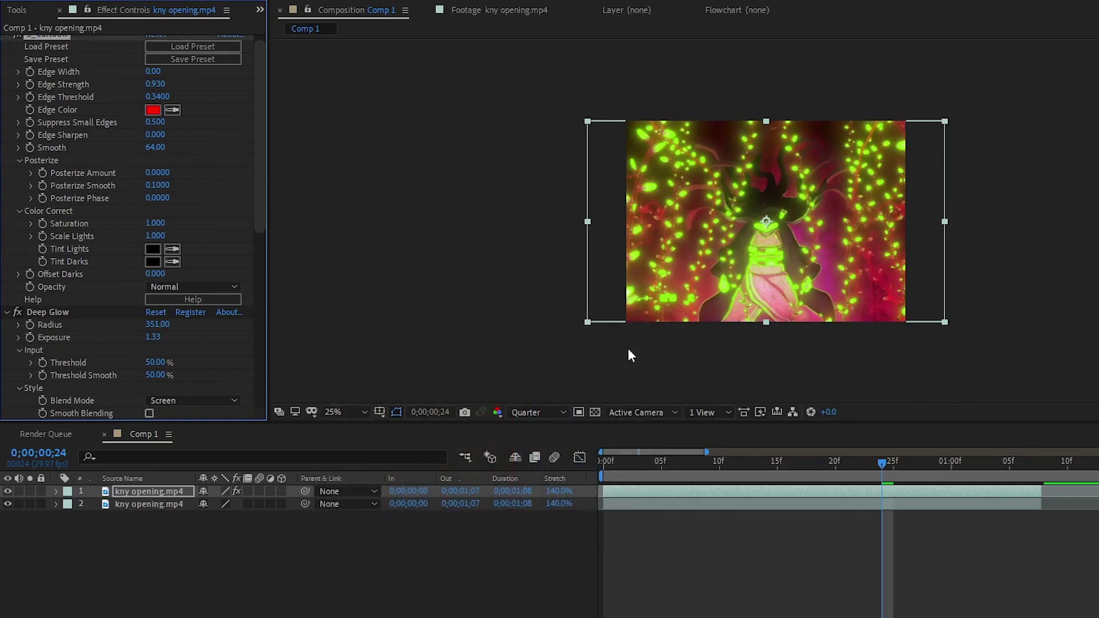
pyautogui.click(153, 110)
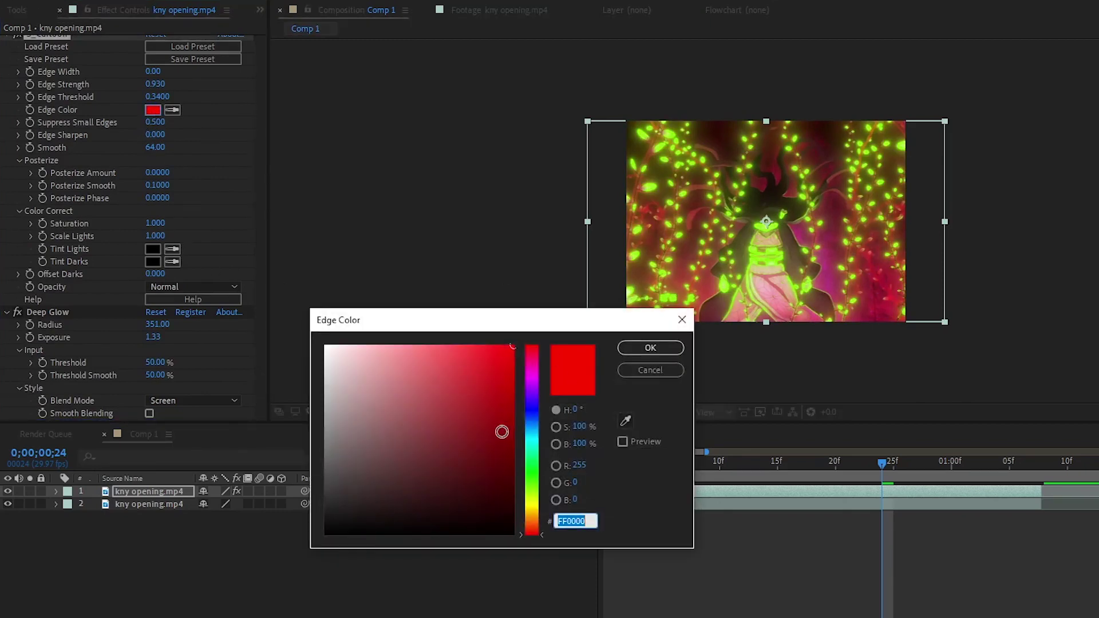
pyautogui.click(534, 487)
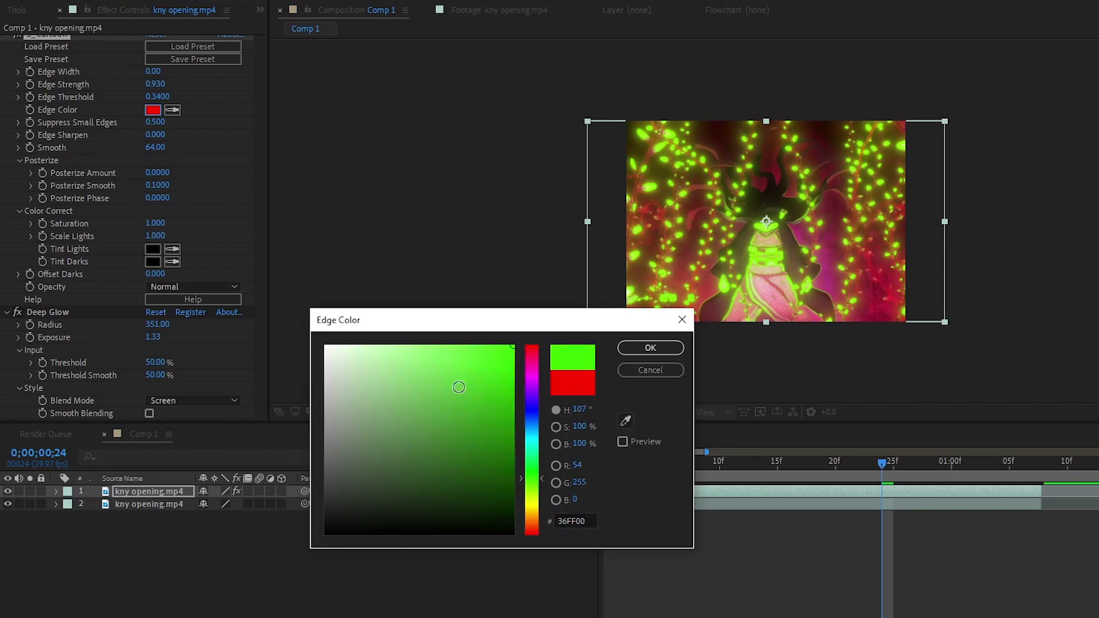
pyautogui.click(651, 348)
pyautogui.click(152, 110)
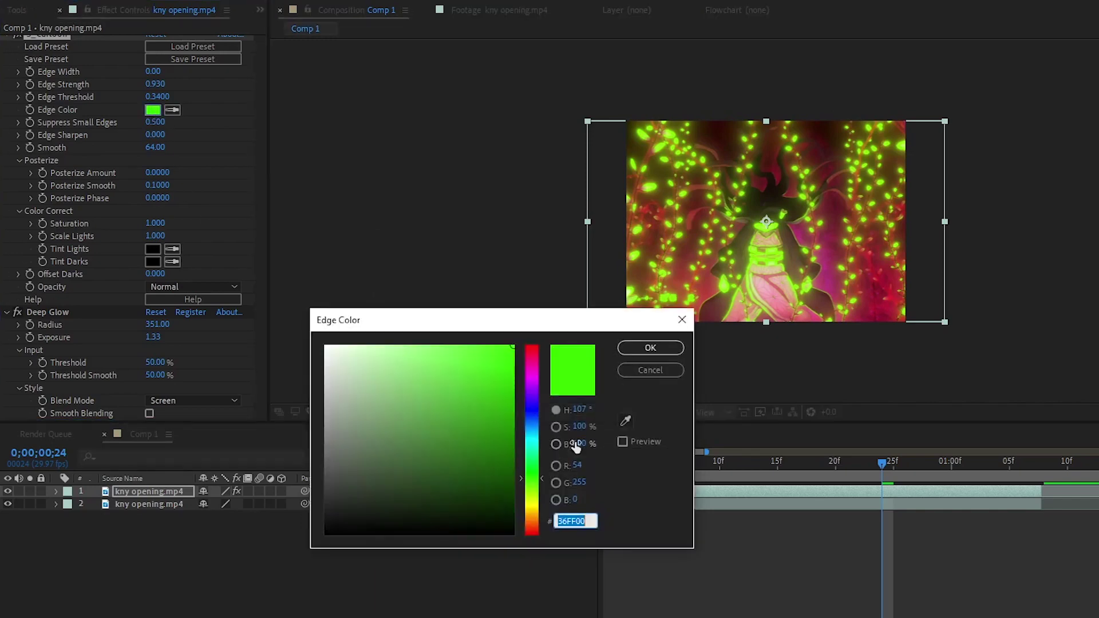
pyautogui.click(534, 410)
pyautogui.click(653, 350)
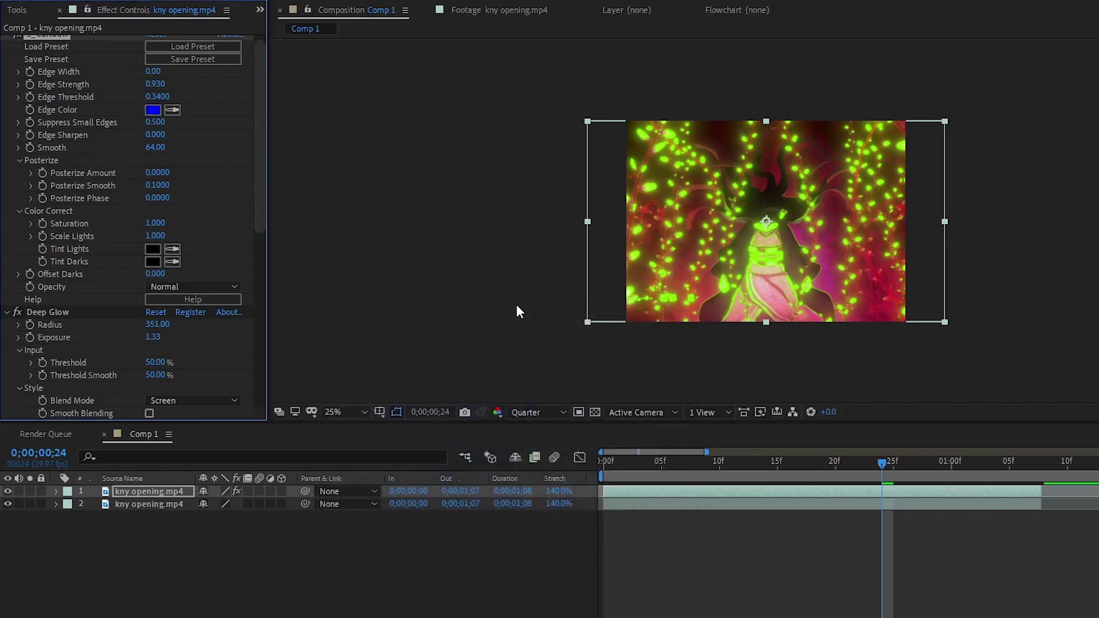
# Scroll the Effect Controls down to the Hue/Saturation settings
pyautogui.scroll(-4, 233, 312)
pyautogui.scroll(-4, 232, 351)
pyautogui.scroll(-3, 232, 351)
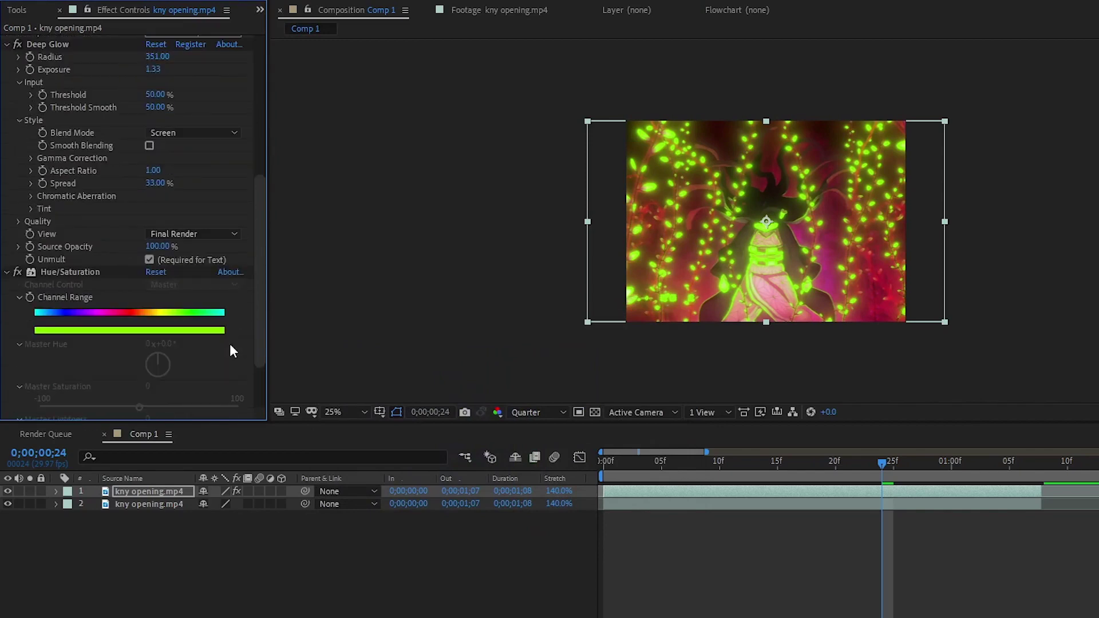
pyautogui.scroll(-3, 229, 344)
pyautogui.scroll(2, 229, 343)
pyautogui.scroll(10, 229, 343)
pyautogui.scroll(1, 225, 331)
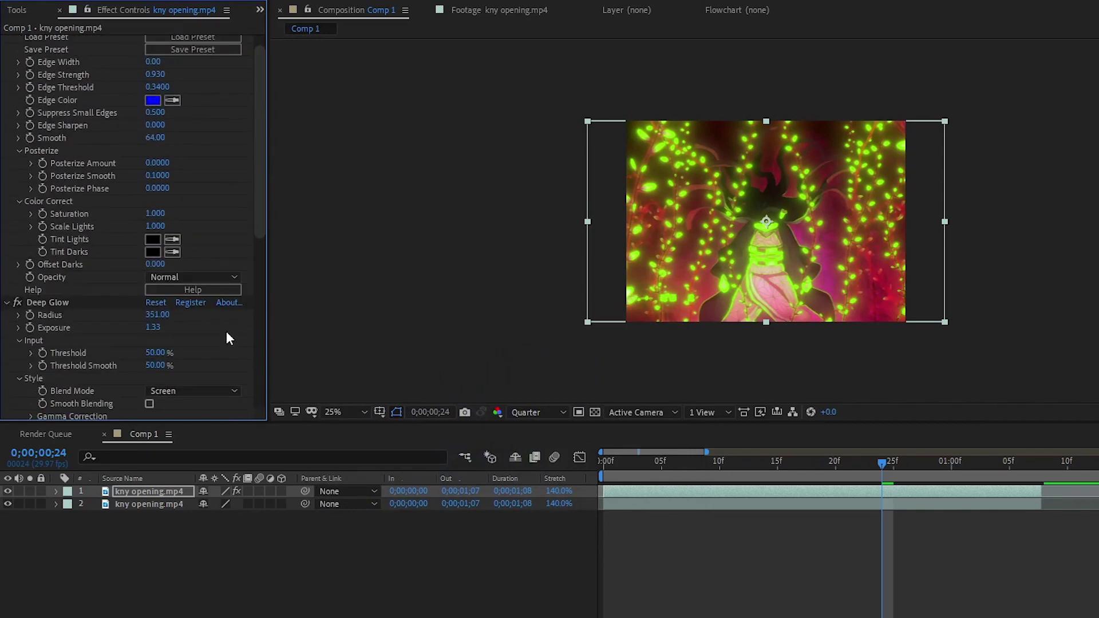
pyautogui.scroll(-10, 226, 334)
# Turn on Colorize and change the S_Cartoon edge colour to pale pink FF8484
pyautogui.click(165, 377)
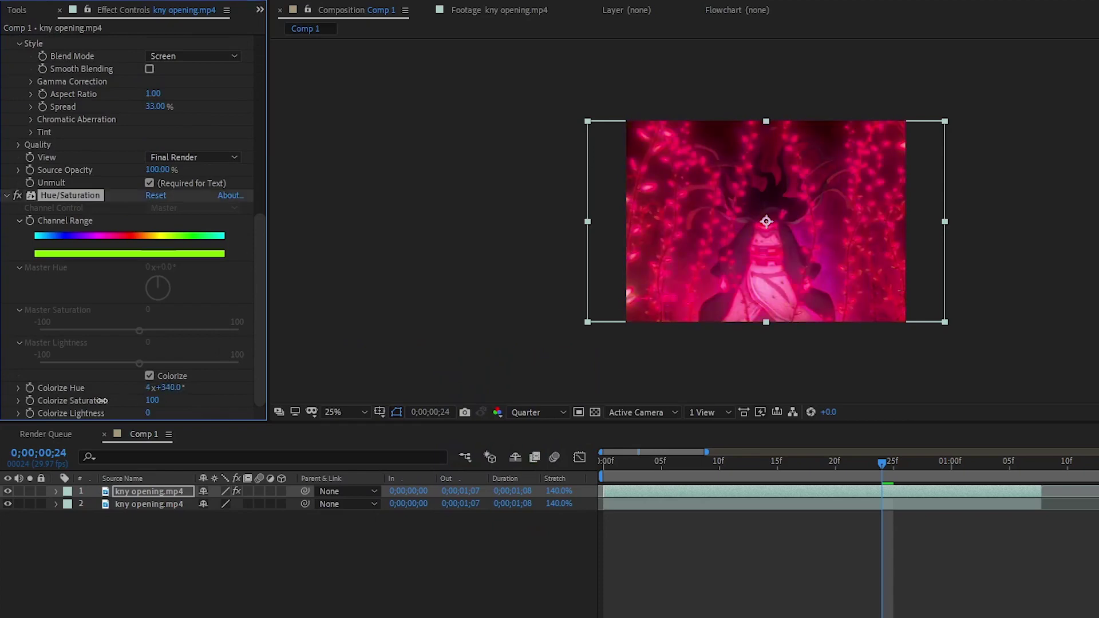
pyautogui.moveTo(107, 401); pyautogui.dragTo(269, 407)
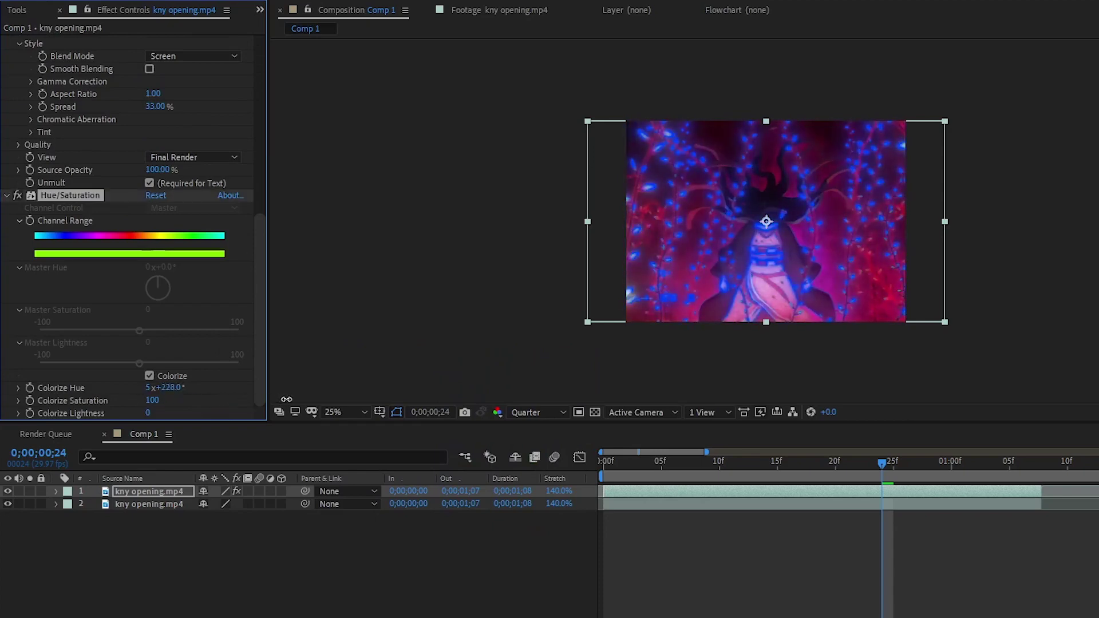
pyautogui.scroll(5, 229, 232)
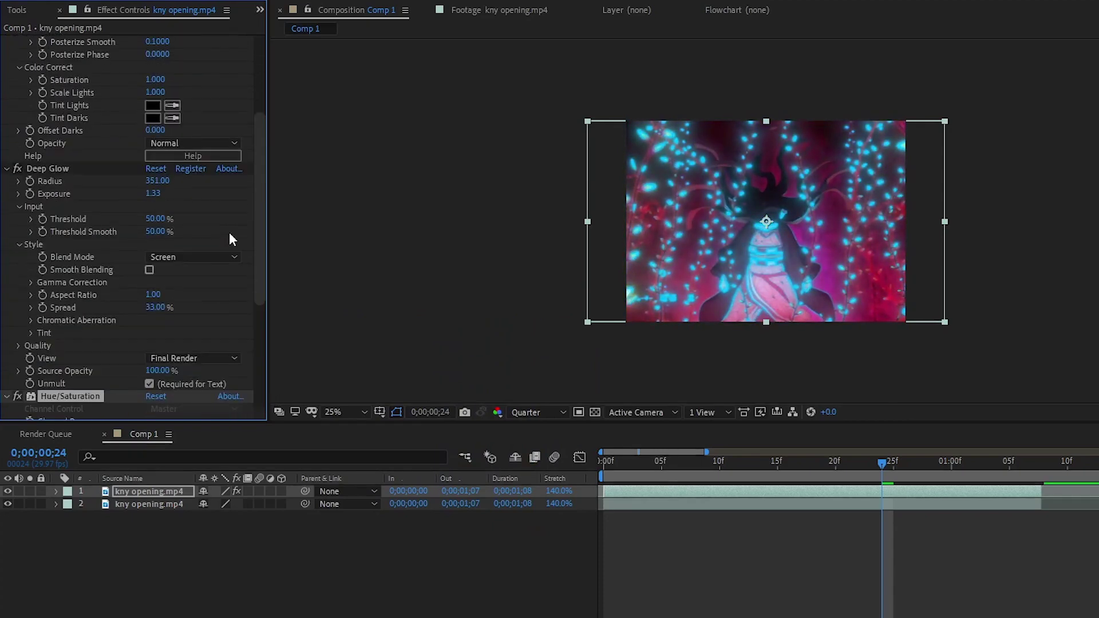
pyautogui.scroll(3, 159, 100)
pyautogui.click(153, 100)
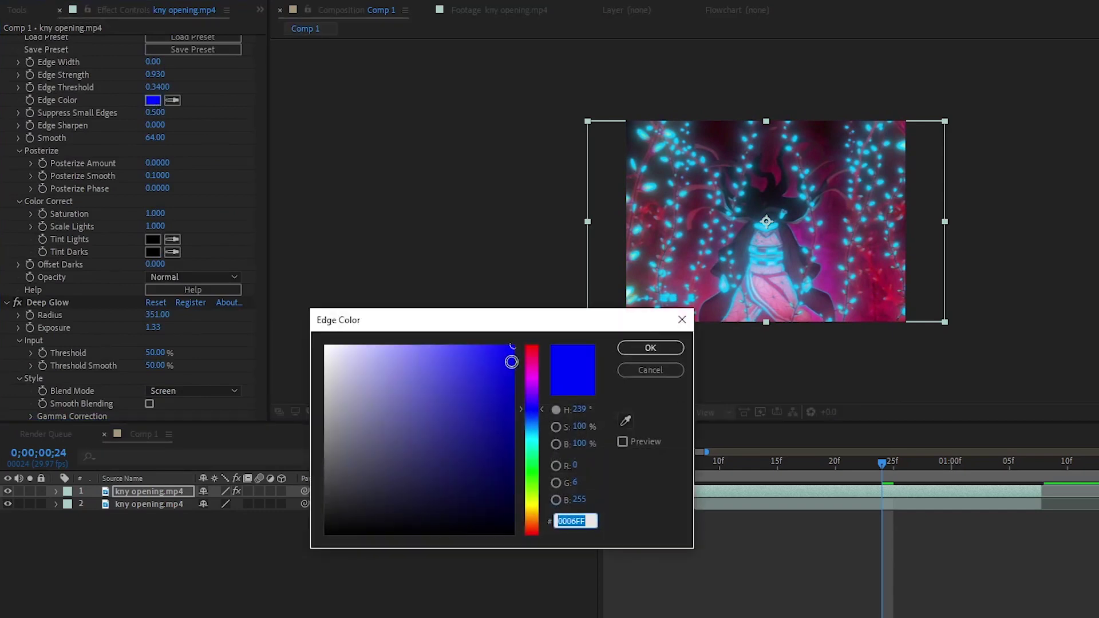
pyautogui.moveTo(531, 384)
pyautogui.mouseDown()
pyautogui.moveTo(532, 343)
pyautogui.moveTo(415, 345)
pyautogui.mouseUp()
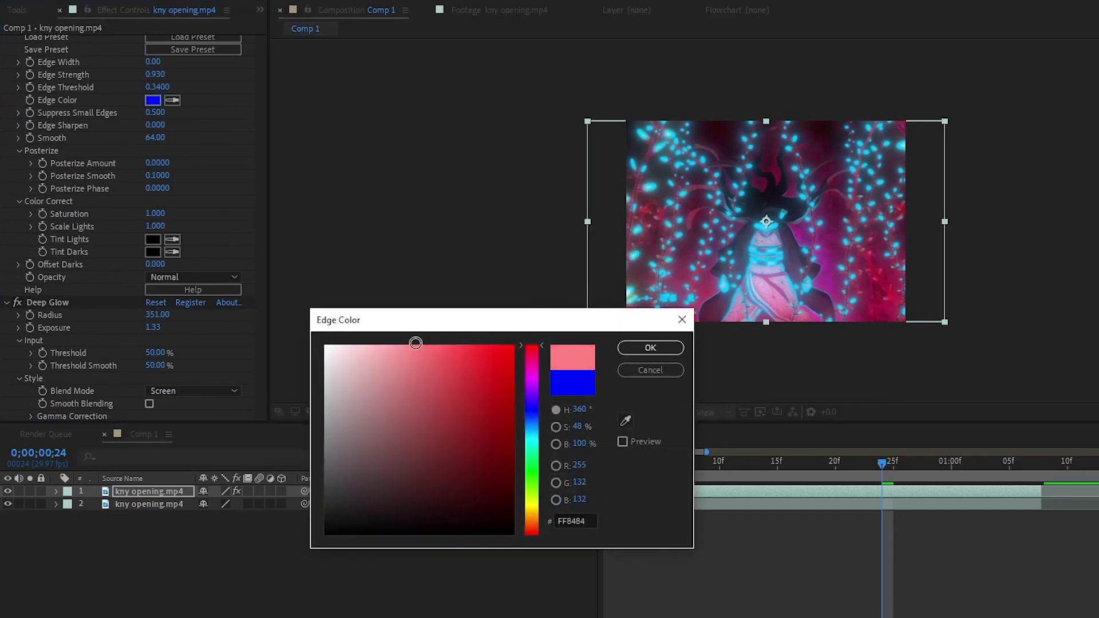
pyautogui.click(640, 350)
pyautogui.click(484, 557)
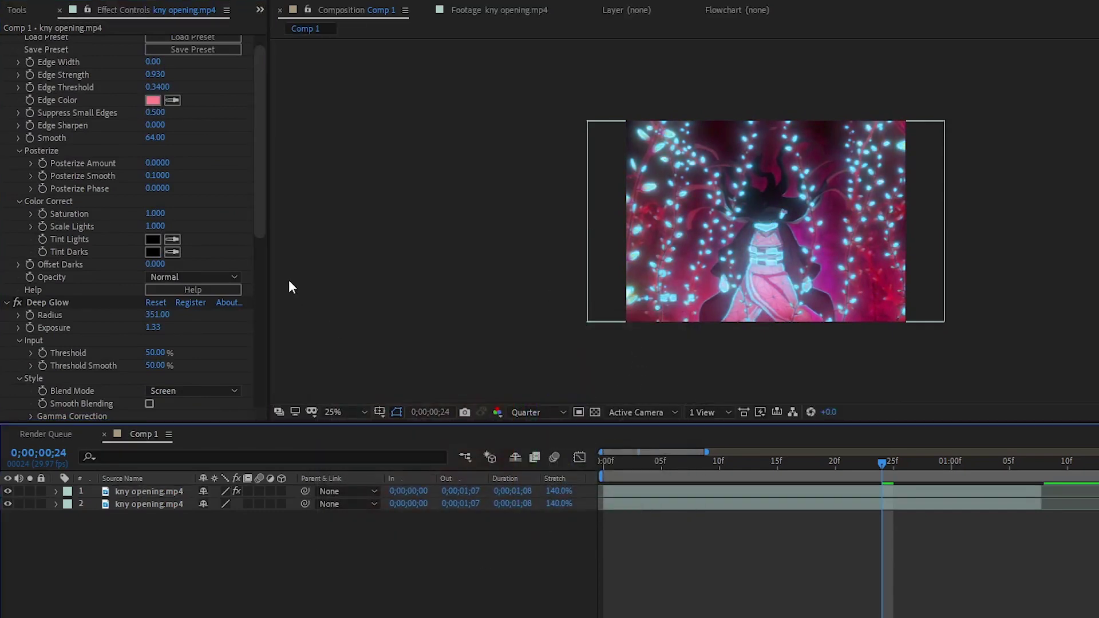
# Scrub the Deep Glow Radius to 280
pyautogui.scroll(-8, 290, 287)
pyautogui.scroll(2, 852, 285)
pyautogui.scroll(2, 852, 285)
pyautogui.scroll(-2, 192, 256)
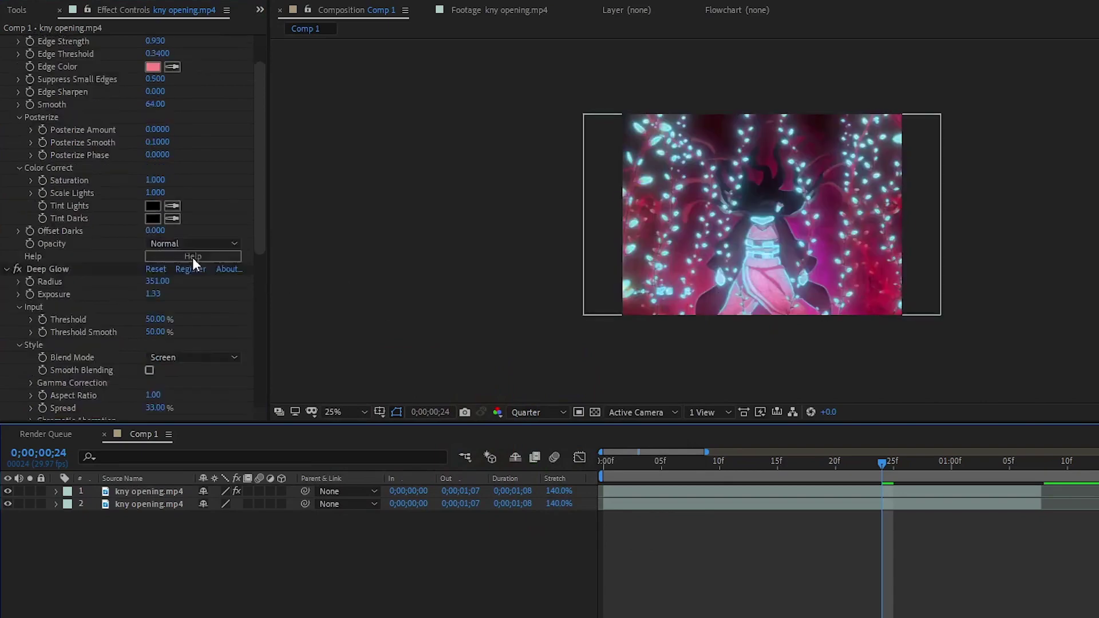
pyautogui.scroll(-3, 192, 259)
pyautogui.scroll(2, 193, 260)
pyautogui.moveTo(153, 294); pyautogui.dragTo(246, 294)
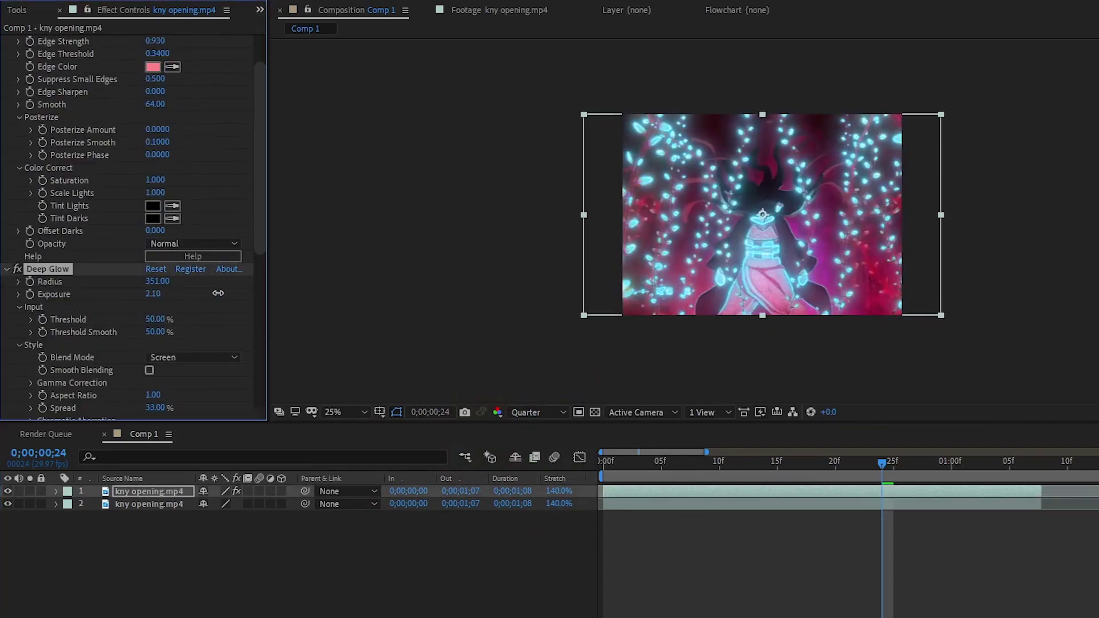
# Shift the Colorize hue to green and lower Colorize Saturation to 40
pyautogui.scroll(-3, 243, 300)
pyautogui.scroll(-4, 239, 312)
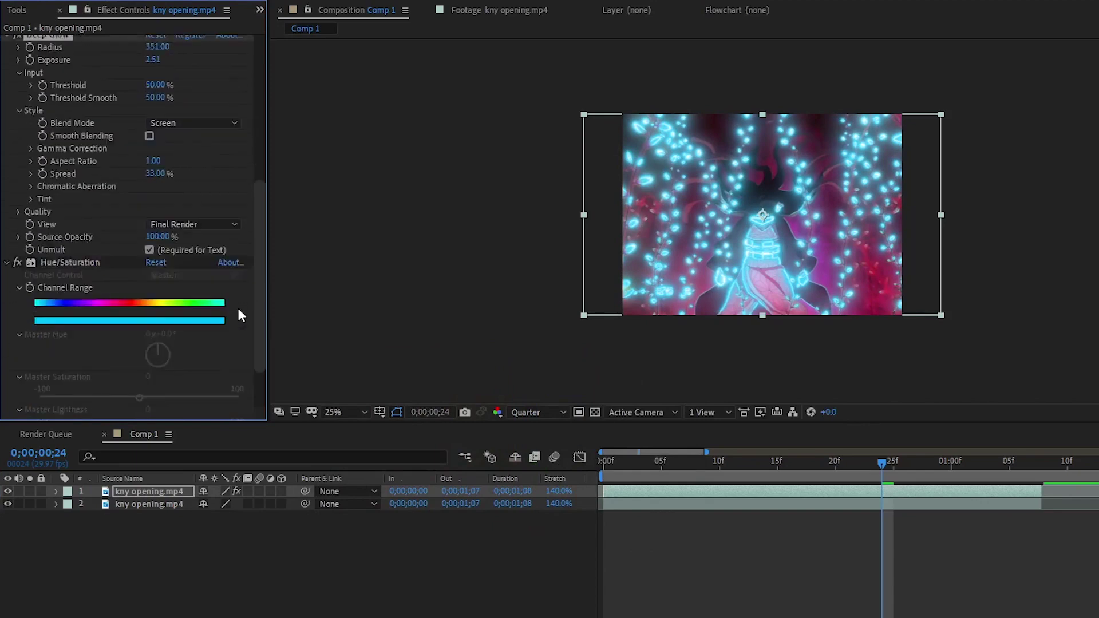
pyautogui.scroll(-3, 200, 355)
pyautogui.moveTo(189, 383); pyautogui.dragTo(647, 376)
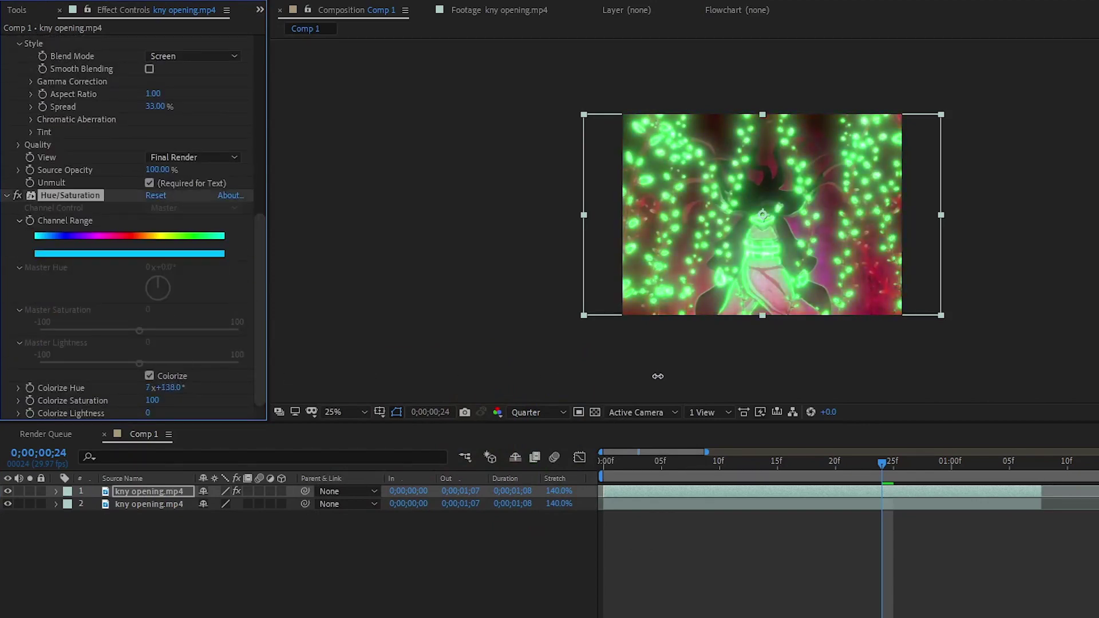
pyautogui.scroll(3, 152, 319)
pyautogui.moveTo(153, 127); pyautogui.dragTo(135, 142)
pyautogui.scroll(-2, 216, 266)
pyautogui.scroll(-2, 216, 280)
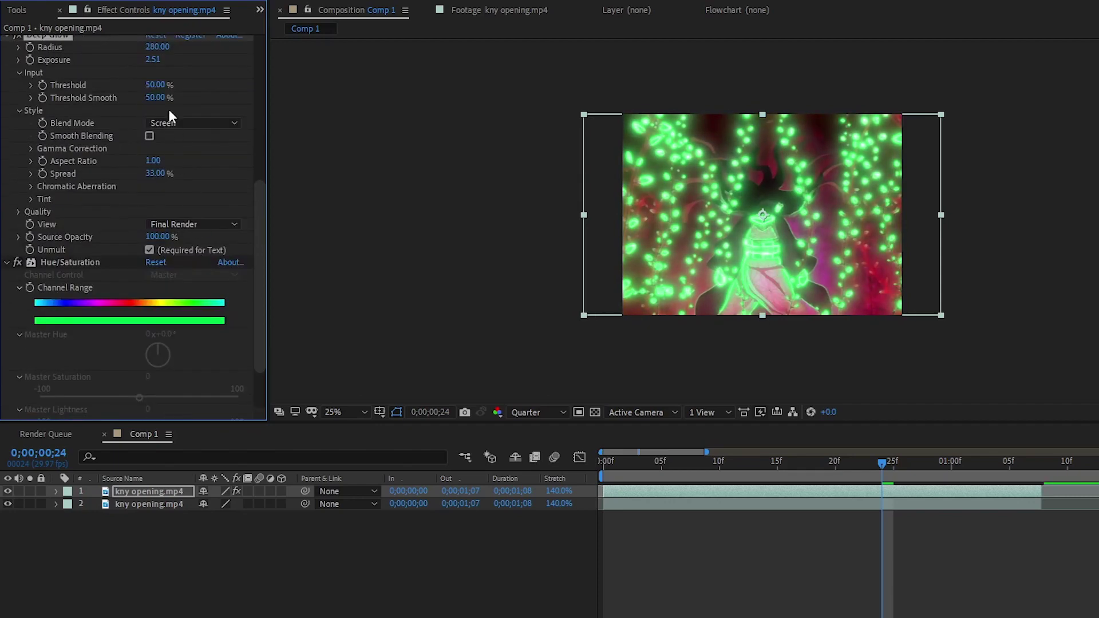
pyautogui.scroll(-3, 198, 262)
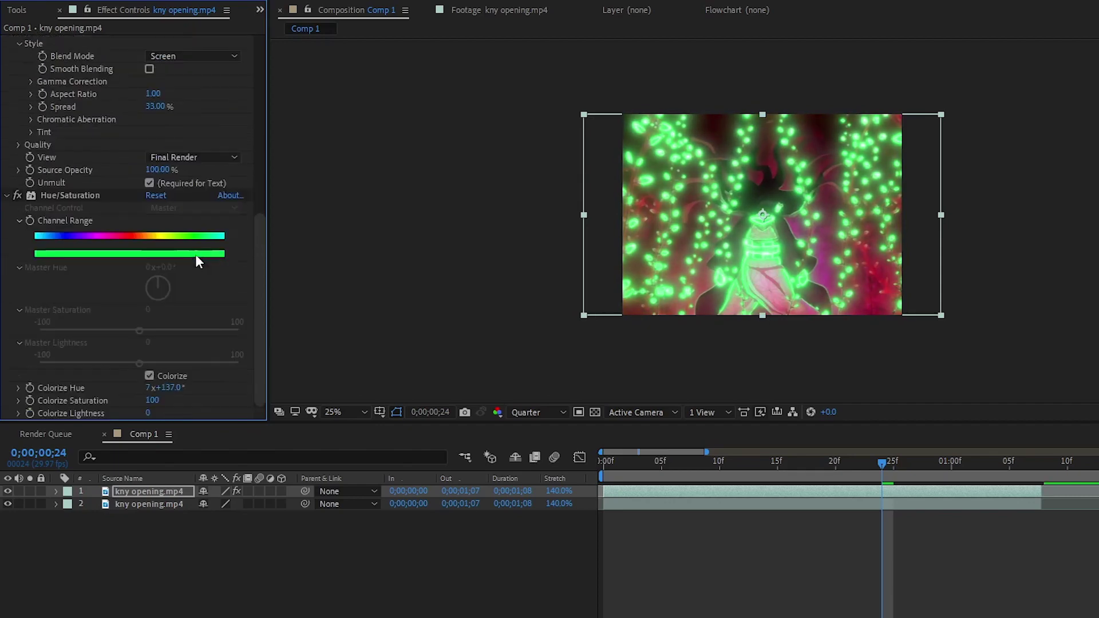
pyautogui.moveTo(150, 404)
pyautogui.mouseDown()
pyautogui.moveTo(96, 413)
pyautogui.moveTo(133, 369)
pyautogui.mouseUp()
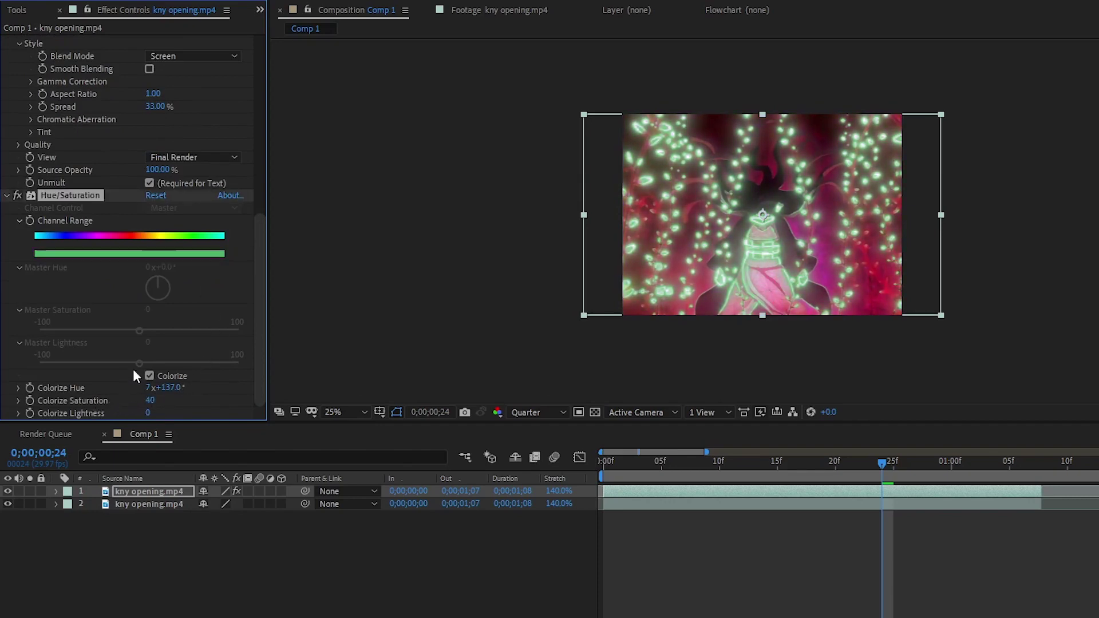
# Rotate the Colorize Hue from green to magenta-pink, about 306°
pyautogui.scroll(5, 156, 328)
pyautogui.scroll(5, 173, 172)
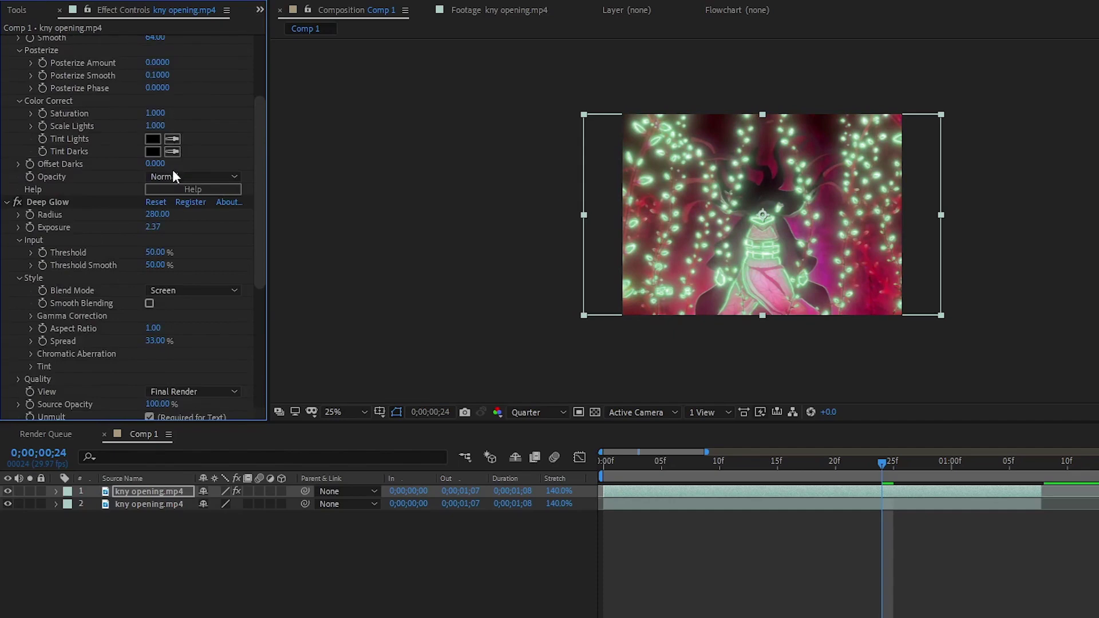
pyautogui.scroll(1, 190, 333)
pyautogui.scroll(-7, 195, 336)
pyautogui.scroll(-1, 194, 343)
pyautogui.scroll(-3, 195, 355)
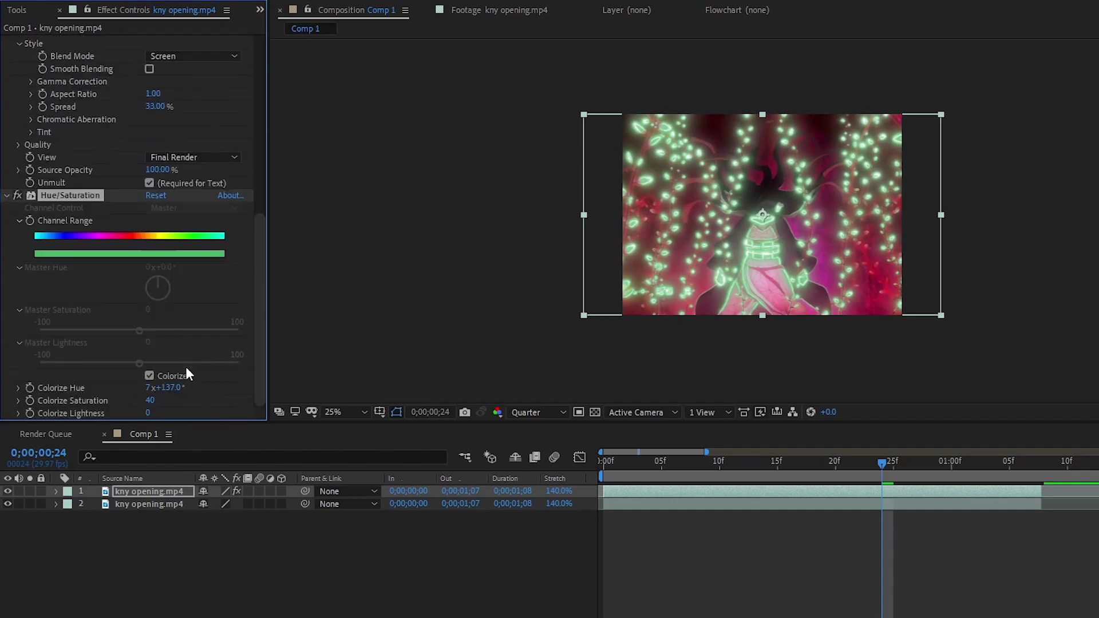
pyautogui.moveTo(173, 392); pyautogui.dragTo(77, 406)
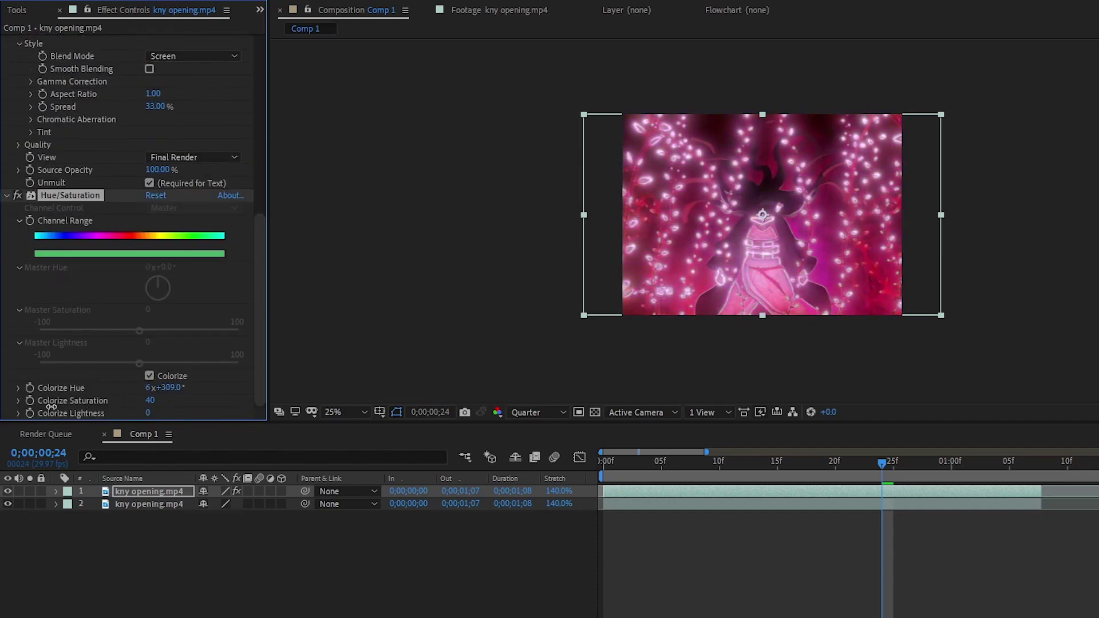
# Raise the Deep Glow Exposure to 2.70
pyautogui.click(566, 533)
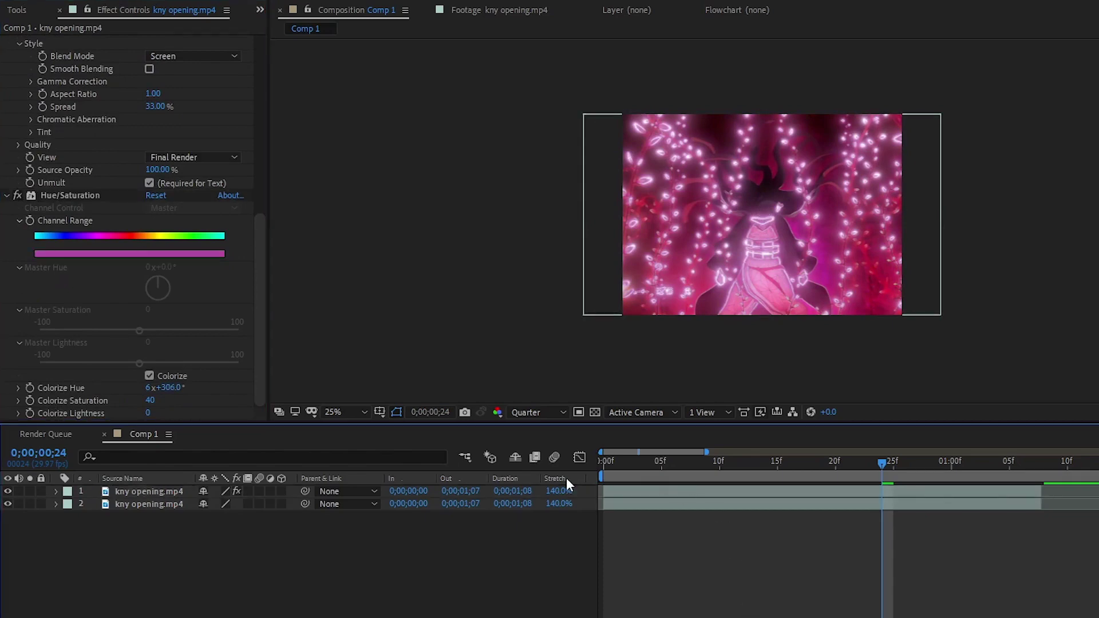
pyautogui.click(172, 392)
pyautogui.scroll(5, 196, 269)
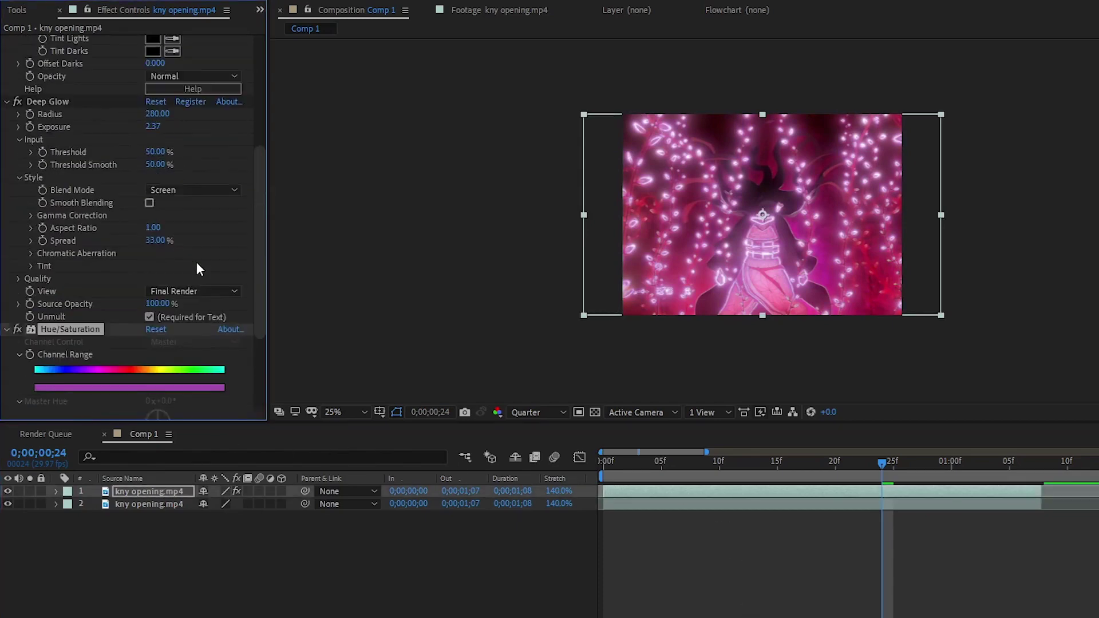
pyautogui.scroll(4, 189, 229)
pyautogui.moveTo(152, 201); pyautogui.dragTo(172, 201)
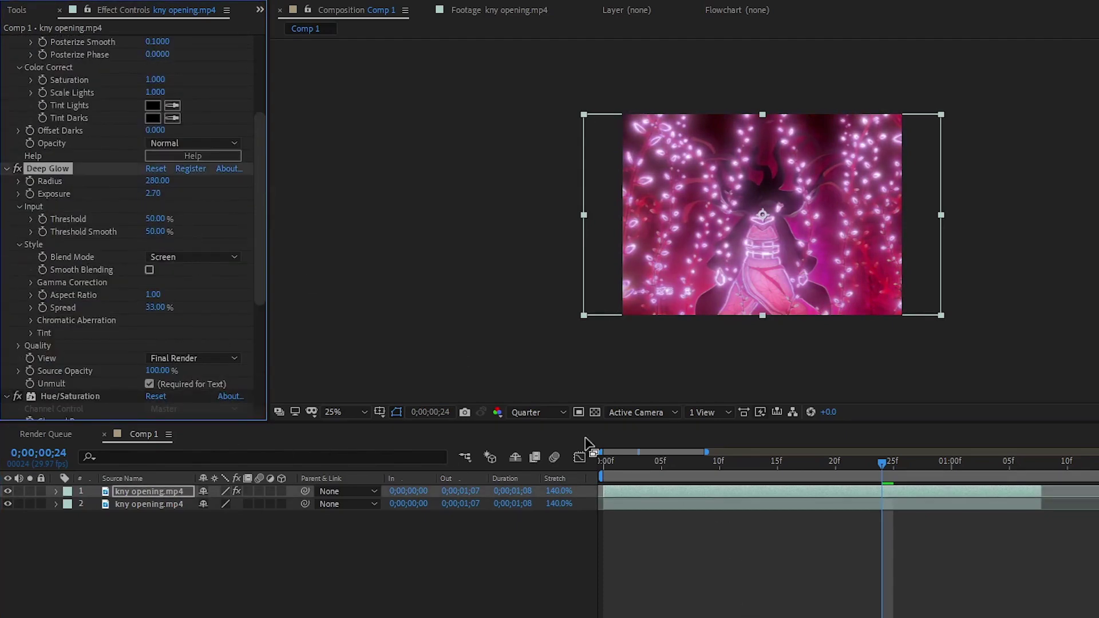
# Preview the clip from the start to check the pink neon look
pyautogui.click(601, 531)
pyautogui.press('Home')
pyautogui.press('space')
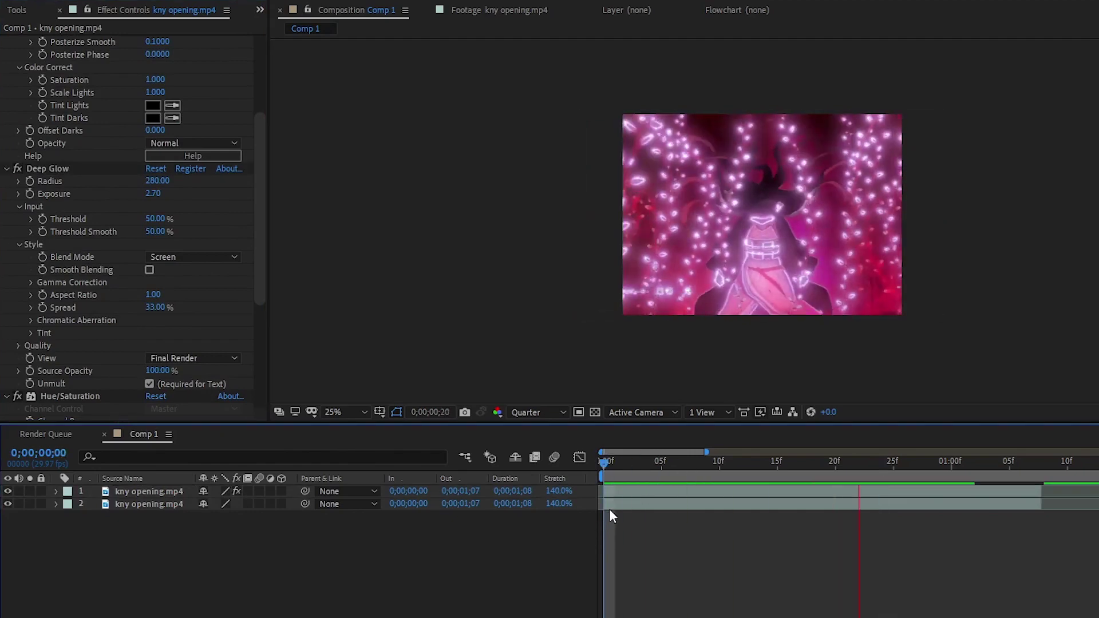
pyautogui.scroll(2, 187, 290)
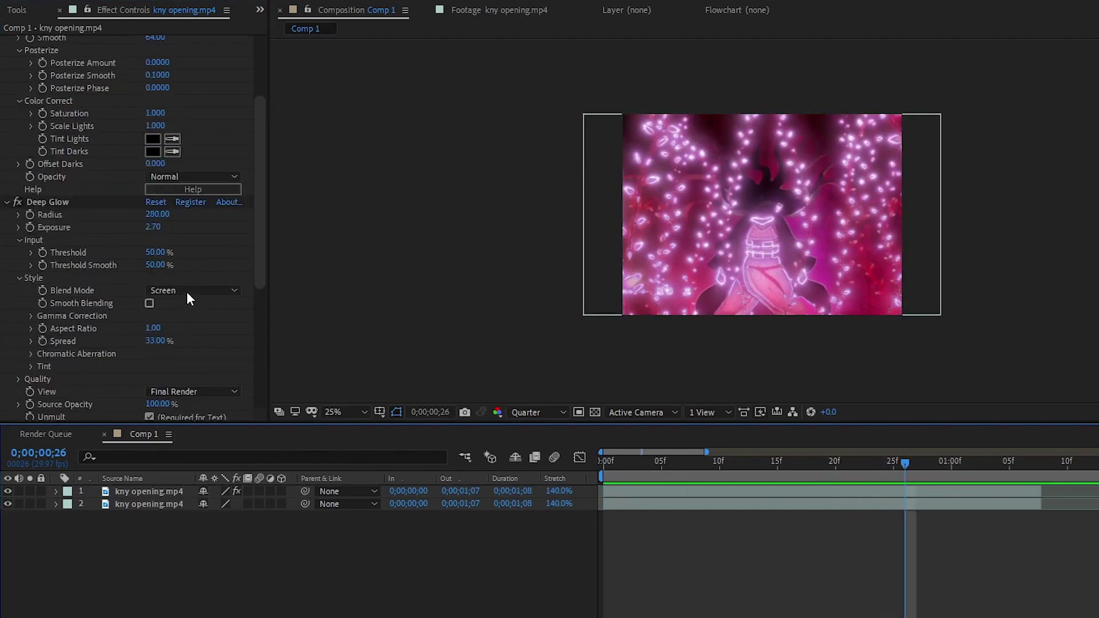
pyautogui.scroll(2, 186, 291)
# Set the S_Cartoon edge colour to pale pink FFDEDE
pyautogui.click(152, 117)
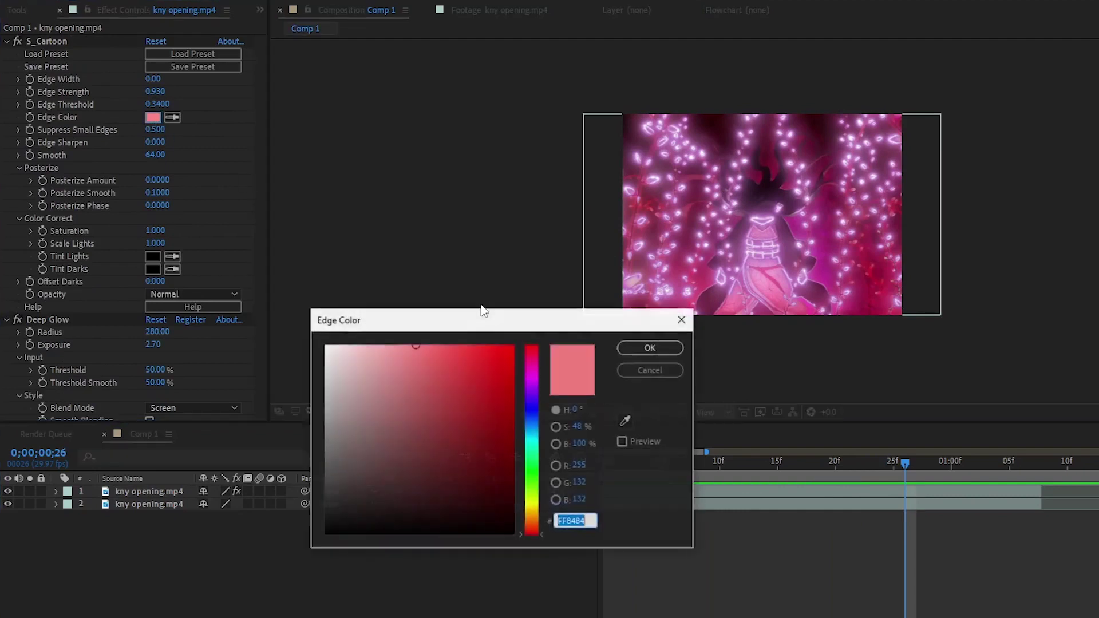
pyautogui.moveTo(355, 401); pyautogui.dragTo(345, 320)
pyautogui.click(641, 347)
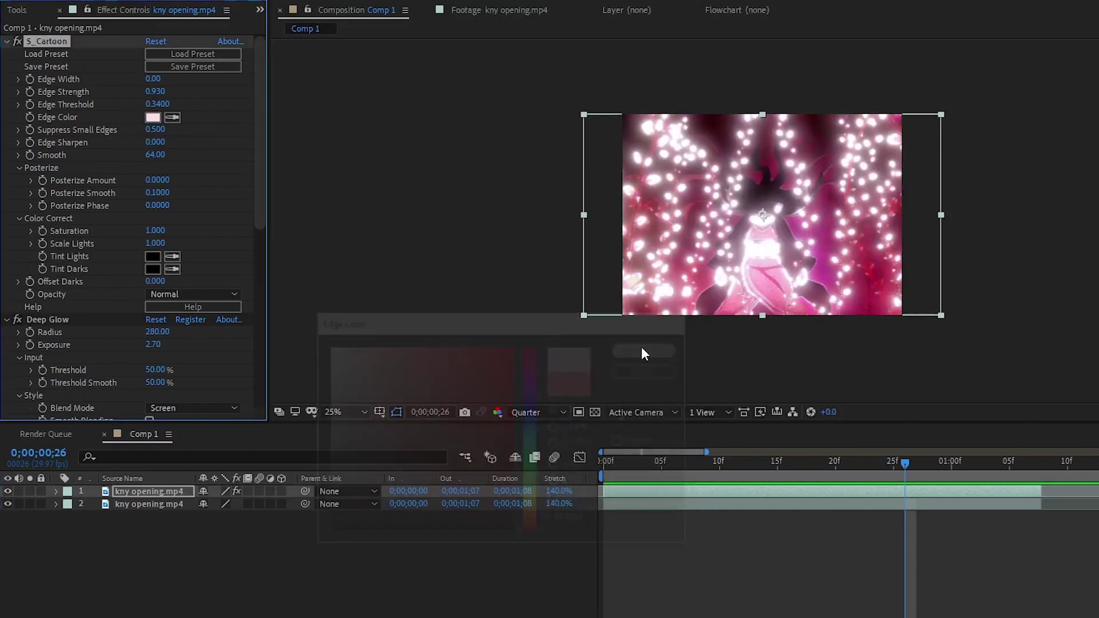
# Change the edge colour to a deeper pink FFBBBB and return the playhead to frame 0
pyautogui.click(152, 118)
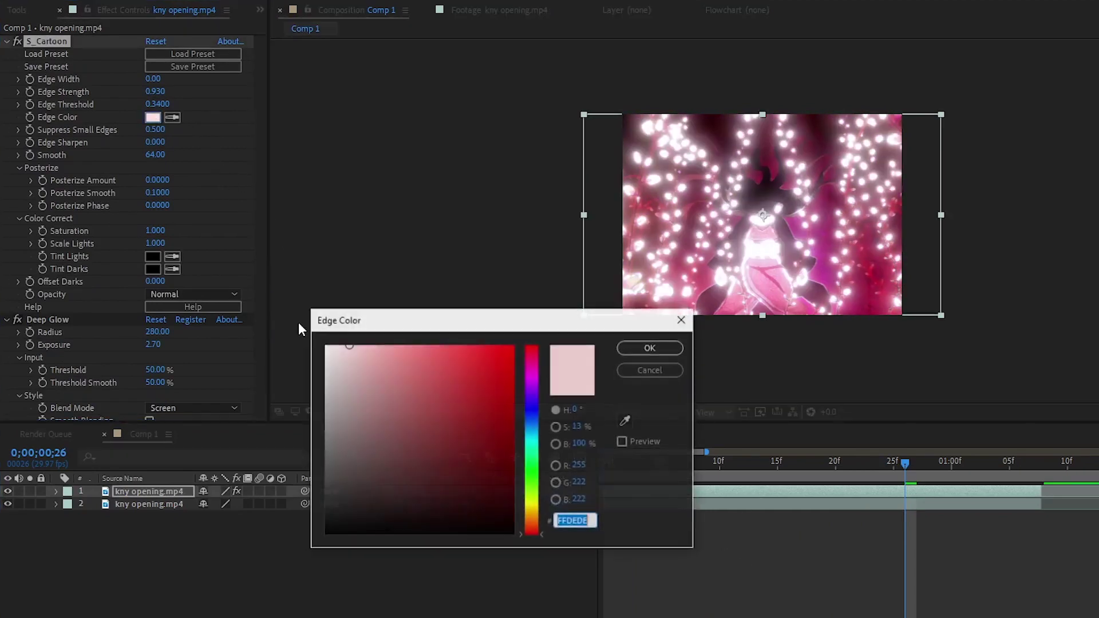
pyautogui.moveTo(351, 346)
pyautogui.mouseDown()
pyautogui.moveTo(388, 333)
pyautogui.moveTo(374, 334)
pyautogui.mouseUp()
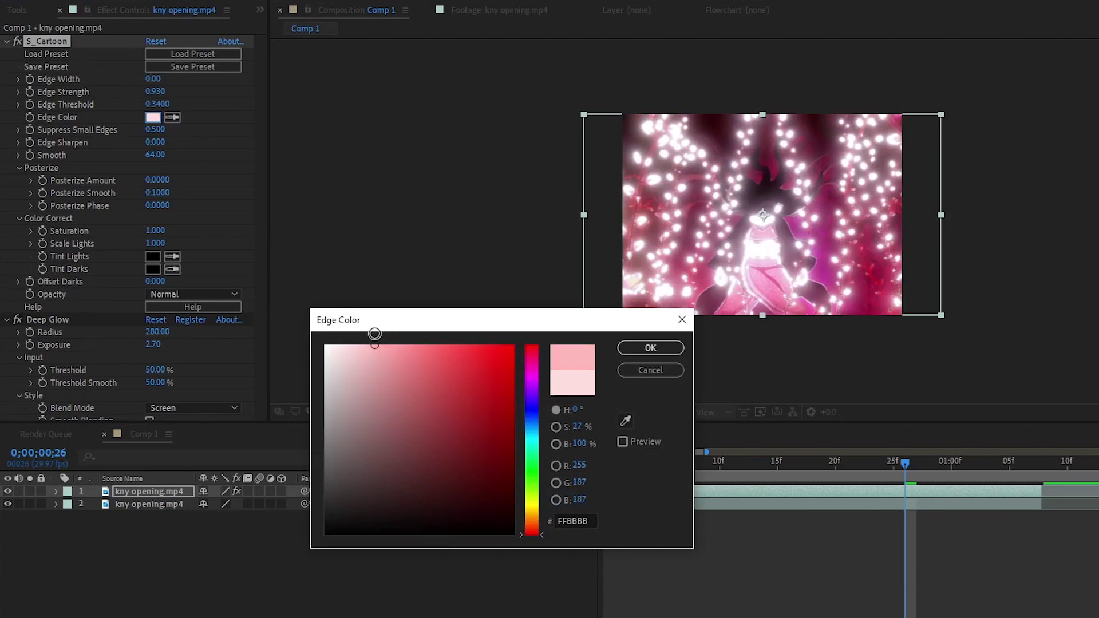
pyautogui.click(650, 348)
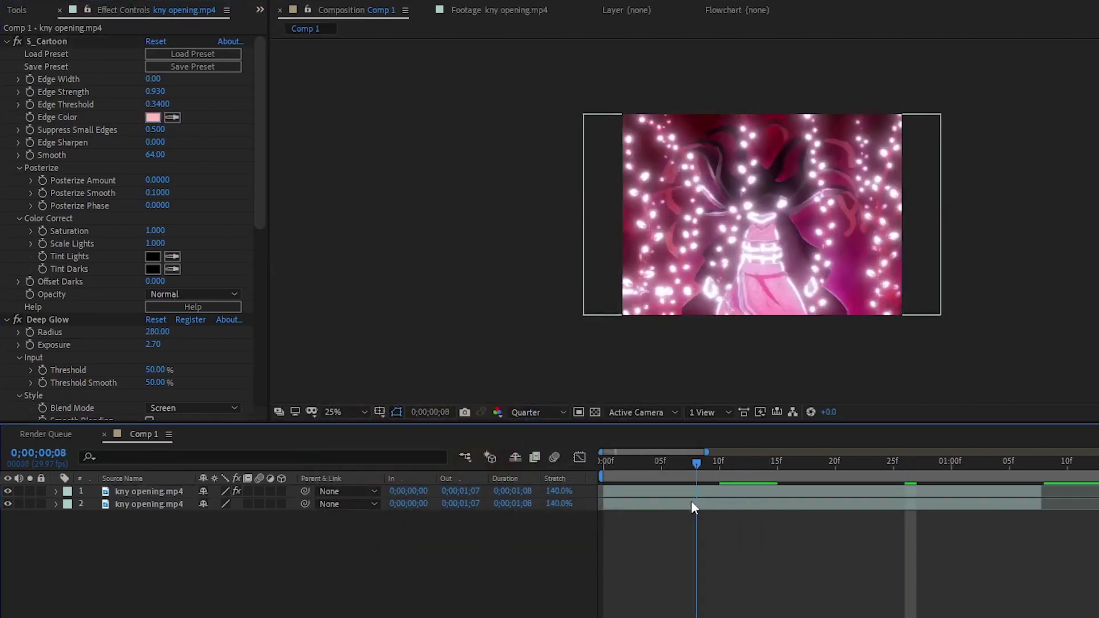
pyautogui.moveTo(763, 482); pyautogui.dragTo(600, 522)
# Lower the Deep Glow Radius to 216 and preview the clip up to frame 15
pyautogui.scroll(-3, 177, 309)
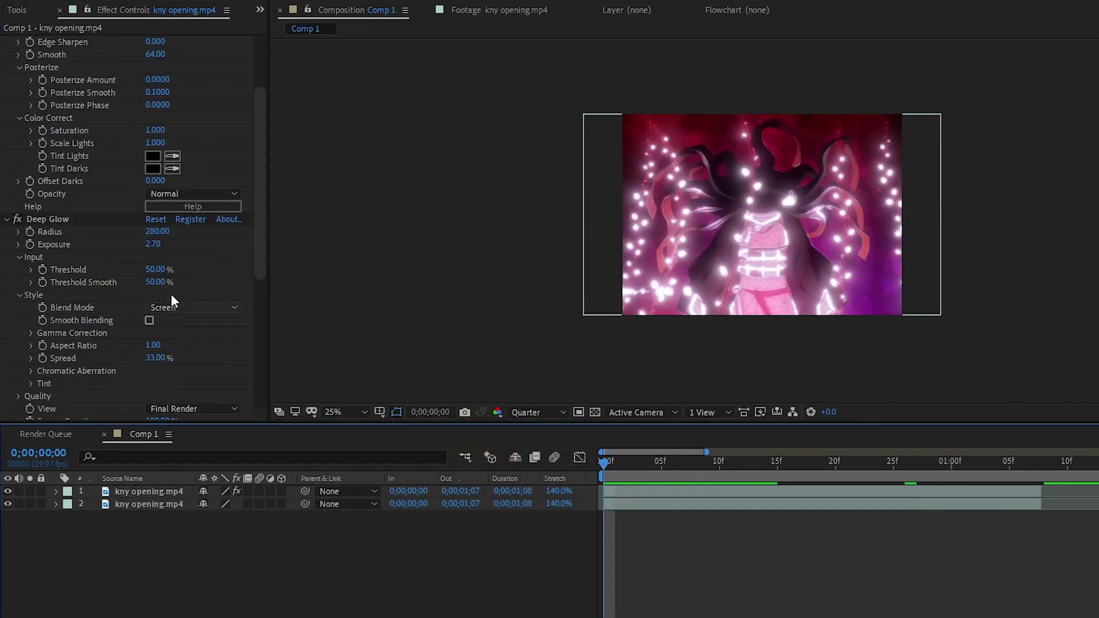
pyautogui.moveTo(158, 231); pyautogui.dragTo(138, 266)
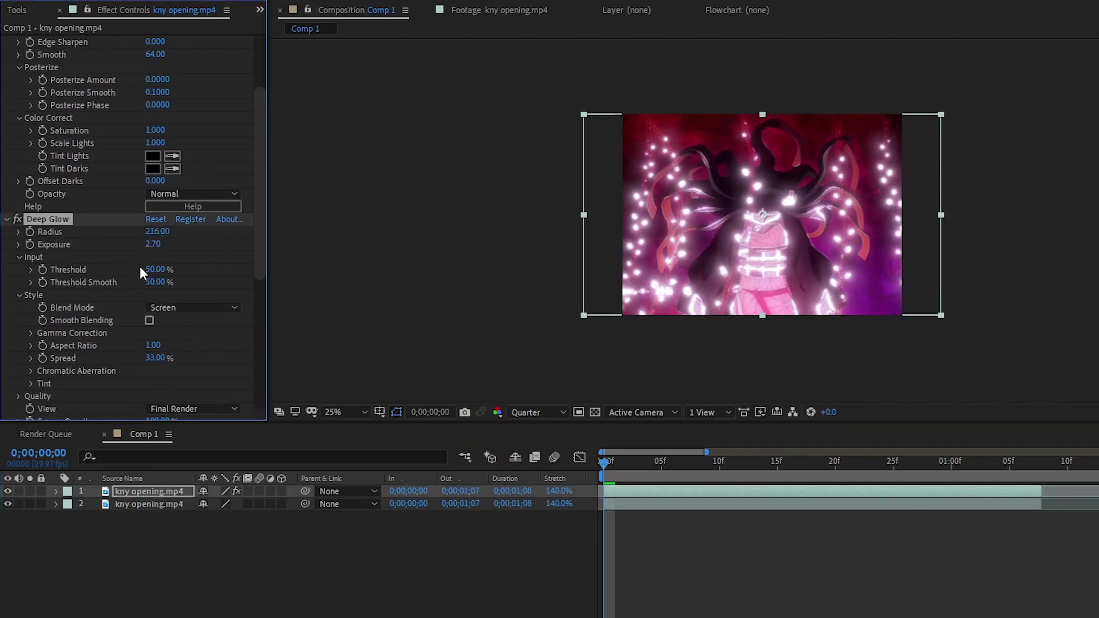
pyautogui.press('space')
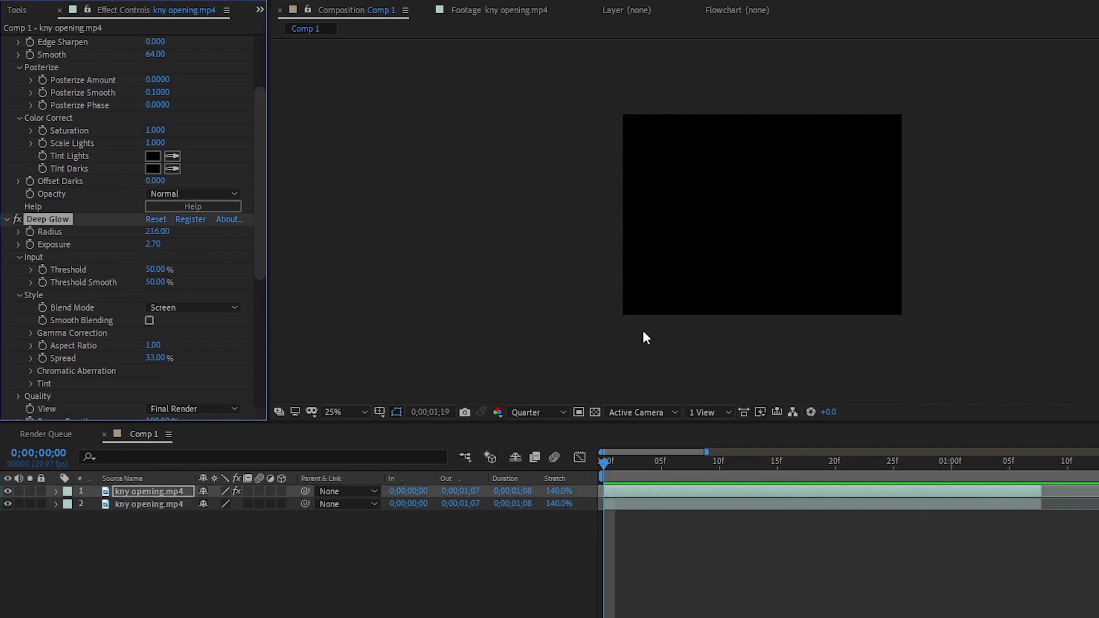
pyautogui.moveTo(627, 458)
pyautogui.mouseDown()
pyautogui.moveTo(783, 494)
pyautogui.moveTo(917, 494)
pyautogui.mouseUp()
# Reduce S_Cartoon Edge Strength to 0.690 and preview the clip again
pyautogui.scroll(2, 32, 175)
pyautogui.scroll(1, 32, 175)
pyautogui.scroll(1, 33, 176)
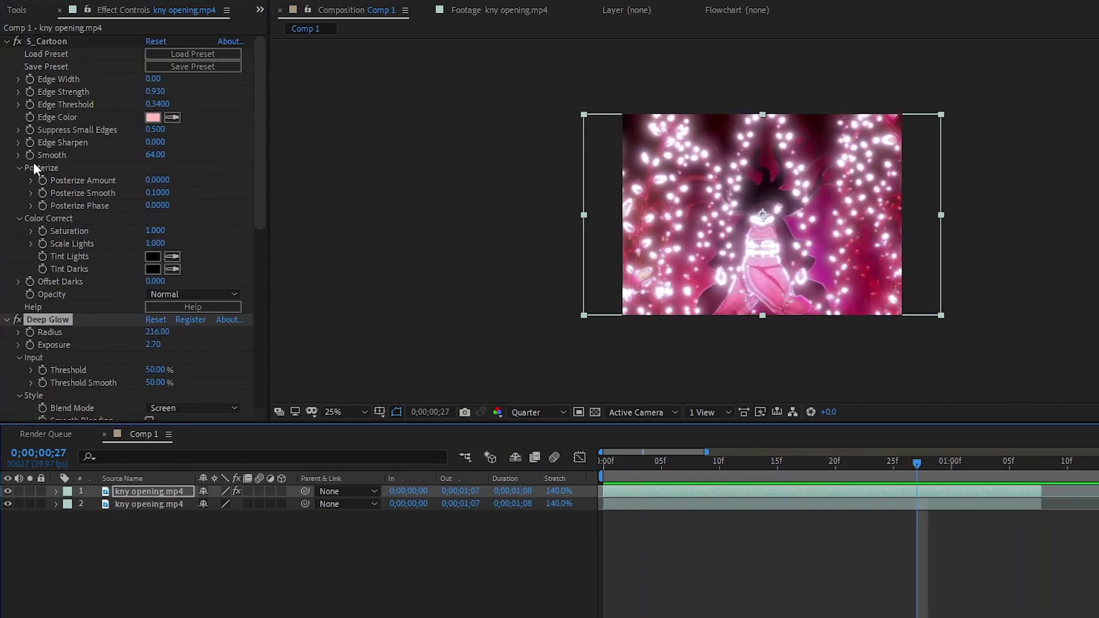
pyautogui.moveTo(155, 92)
pyautogui.mouseDown()
pyautogui.moveTo(150, 112)
pyautogui.moveTo(163, 113)
pyautogui.mouseUp()
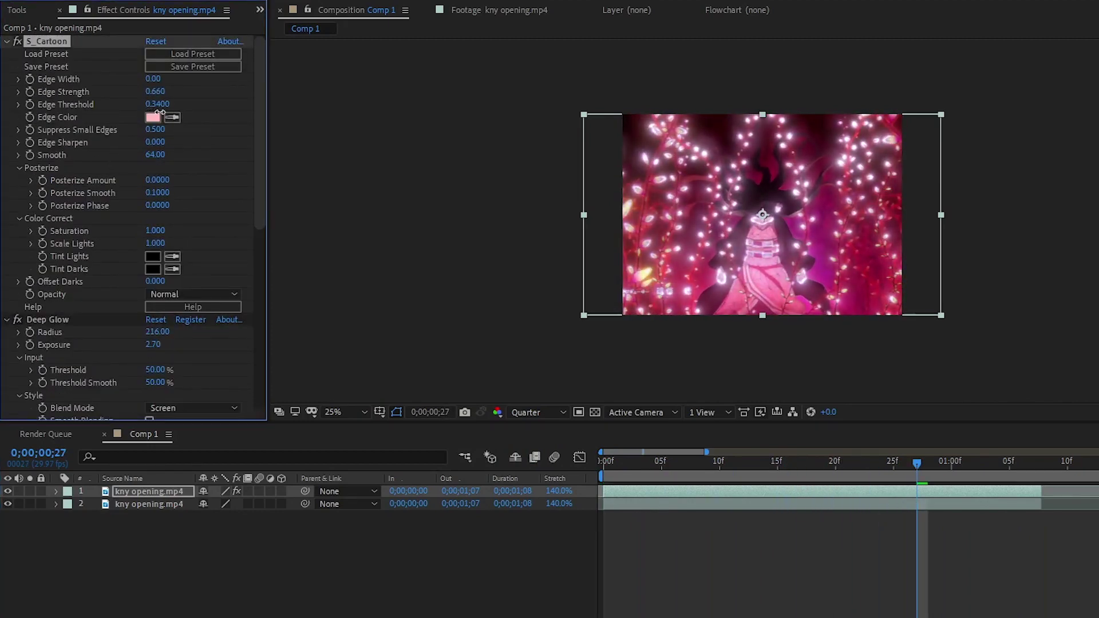
pyautogui.click(748, 606)
pyautogui.press('space')
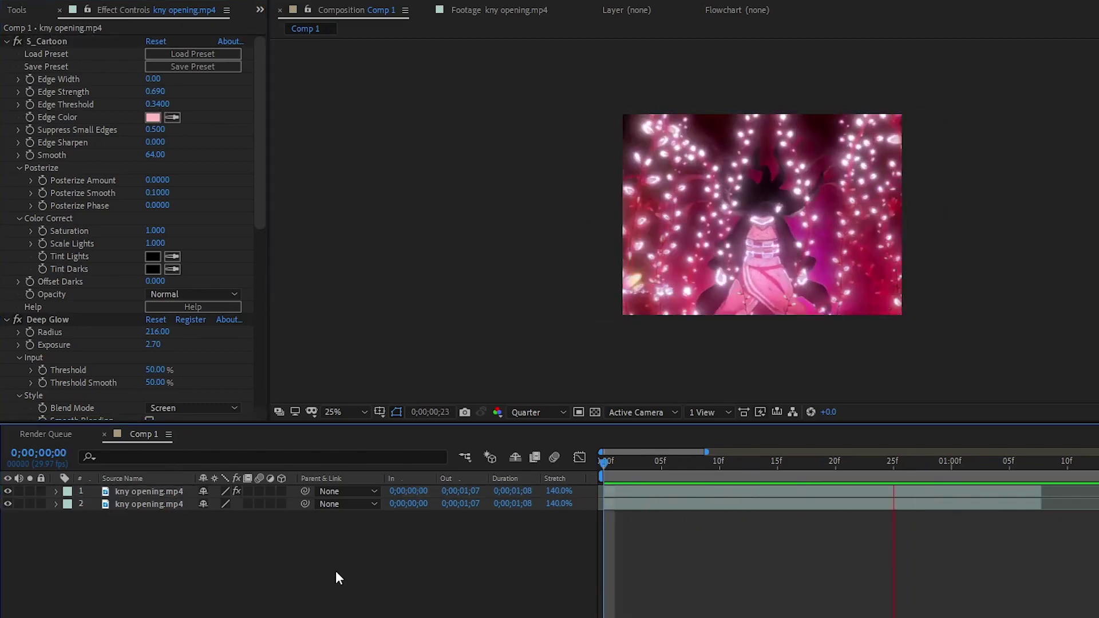
pyautogui.moveTo(609, 477); pyautogui.dragTo(625, 594)
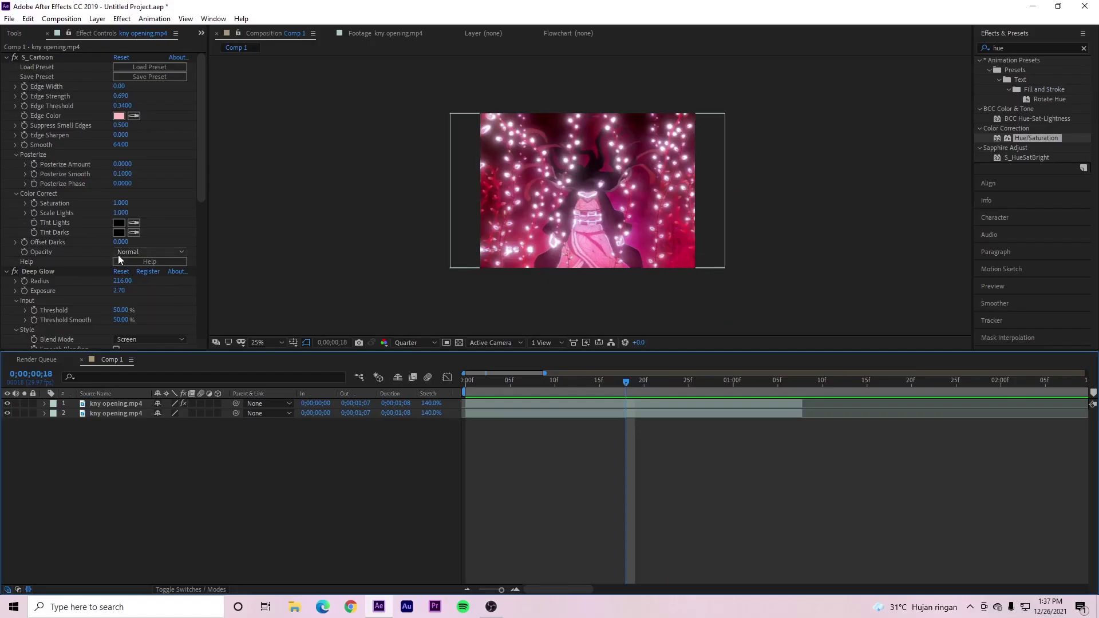
# Drop the Deep Glow Radius to 107 and set the viewer resolution to Full
pyautogui.moveTo(121, 280); pyautogui.dragTo(103, 323)
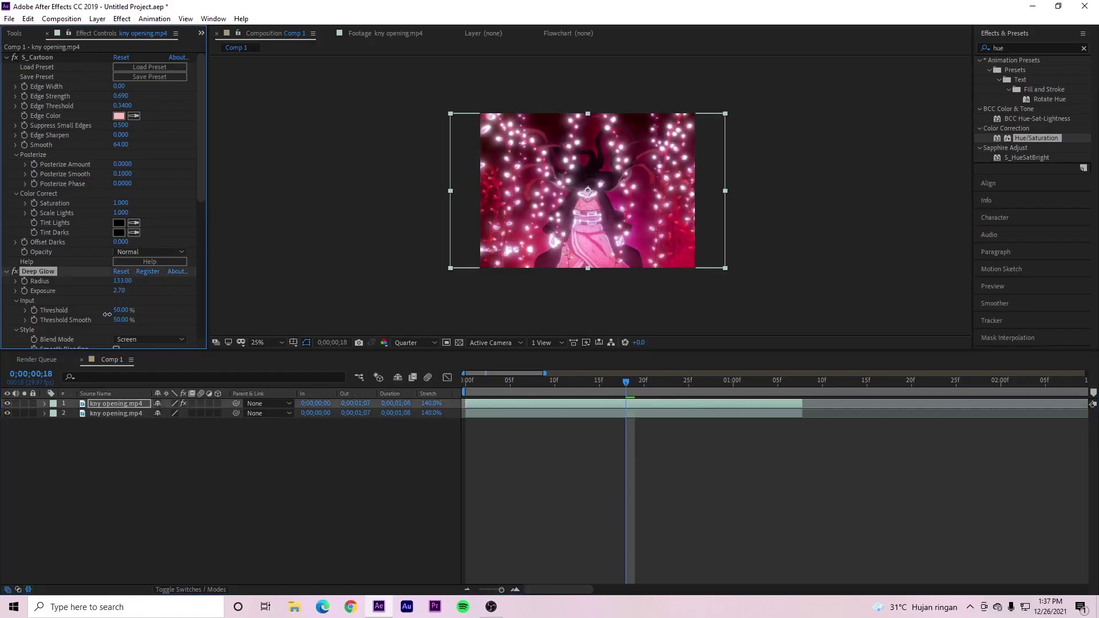
pyautogui.click(551, 459)
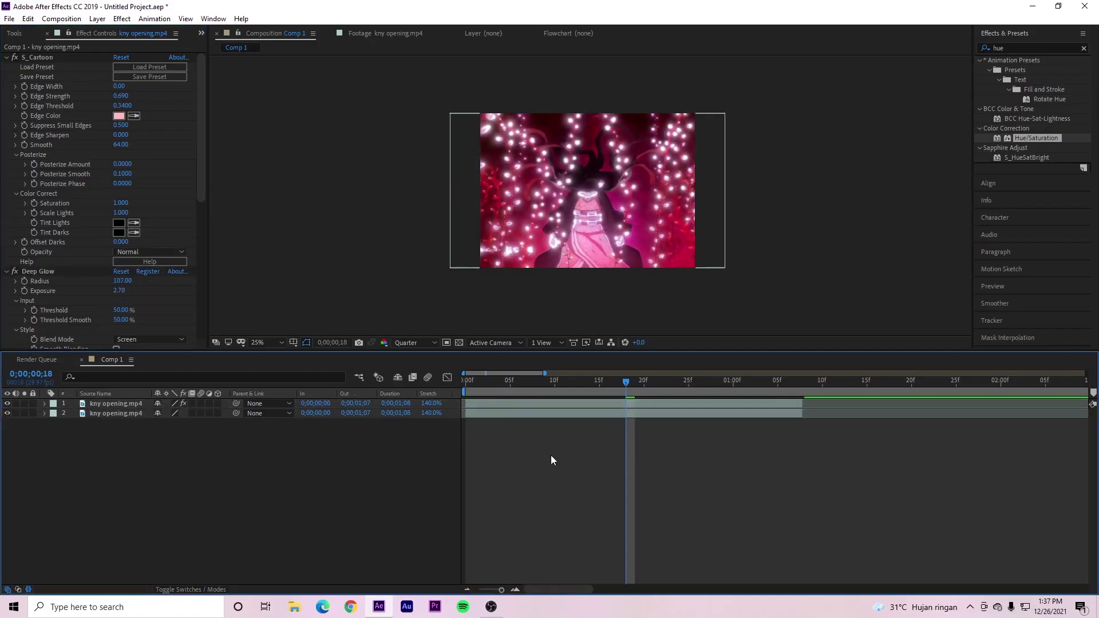
pyautogui.click(408, 342)
pyautogui.click(417, 369)
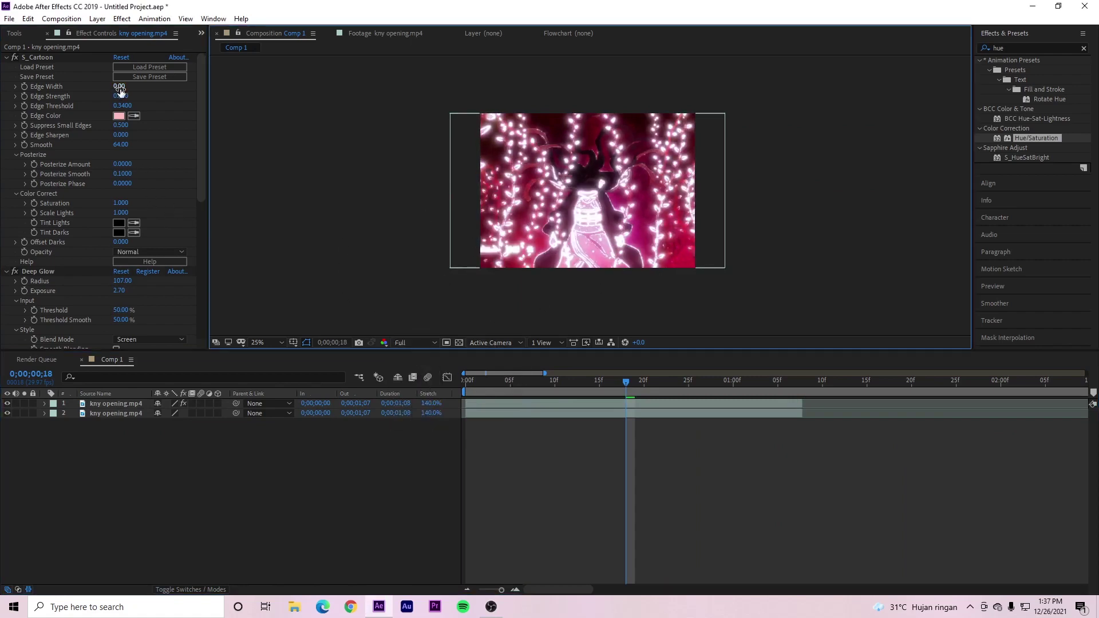
# Lower Edge Strength to 0.280, raise Deep Glow Radius to 214, and preview
pyautogui.moveTo(121, 98); pyautogui.dragTo(113, 115)
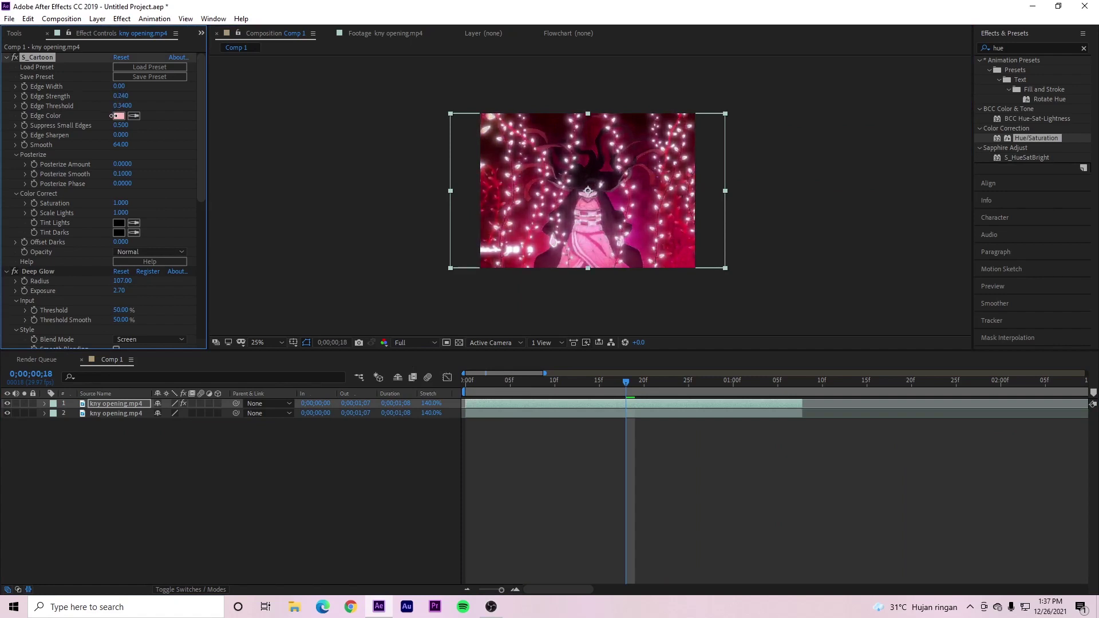
pyautogui.moveTo(119, 281); pyautogui.dragTo(180, 276)
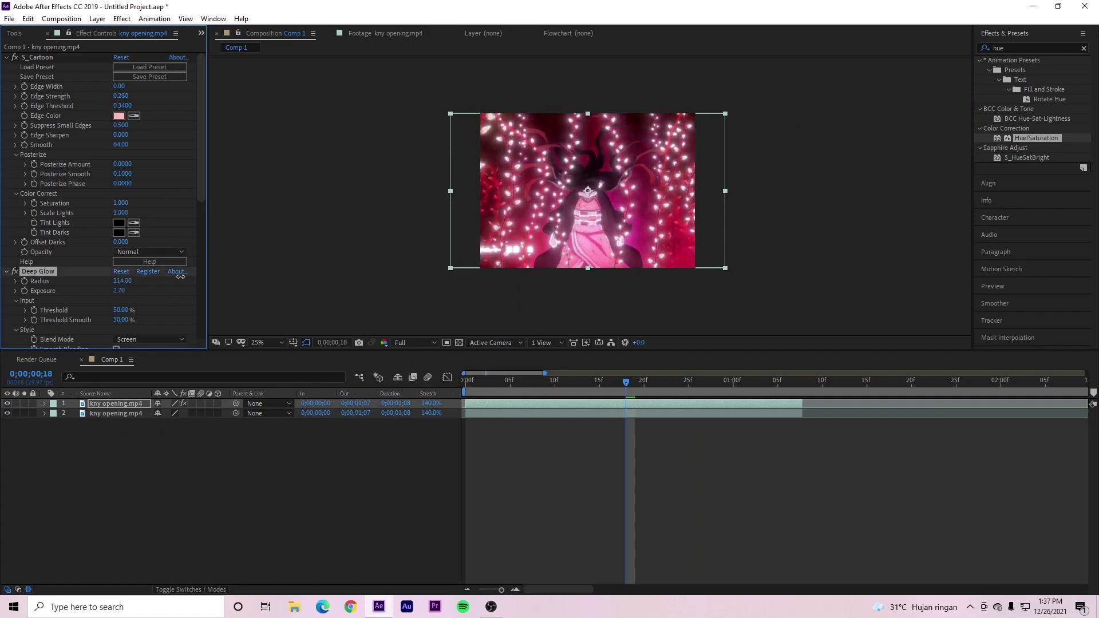
pyautogui.press('space')
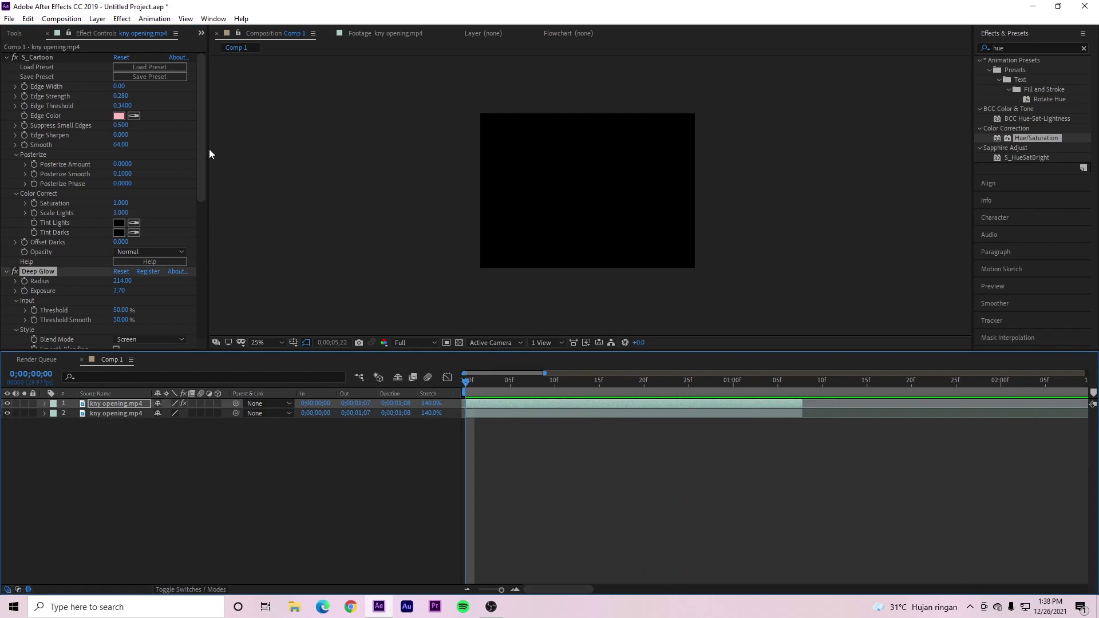
# At frame 9, set S_Cartoon Edge Threshold to 0.0000 and preview the result
pyautogui.moveTo(462, 379); pyautogui.dragTo(546, 381)
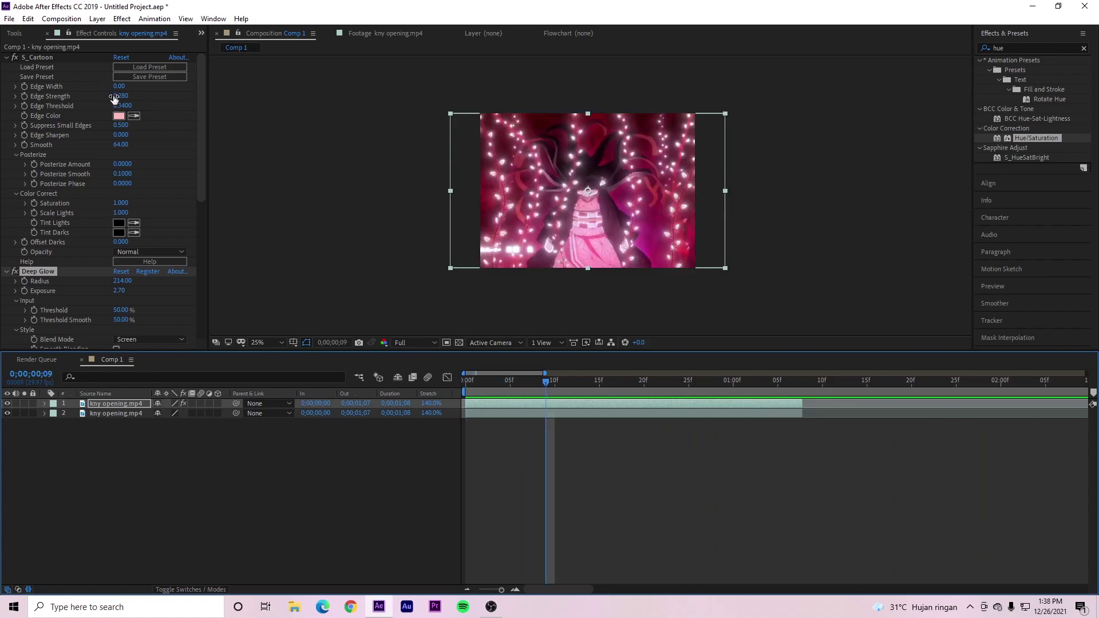
pyautogui.moveTo(128, 107); pyautogui.dragTo(488, 137)
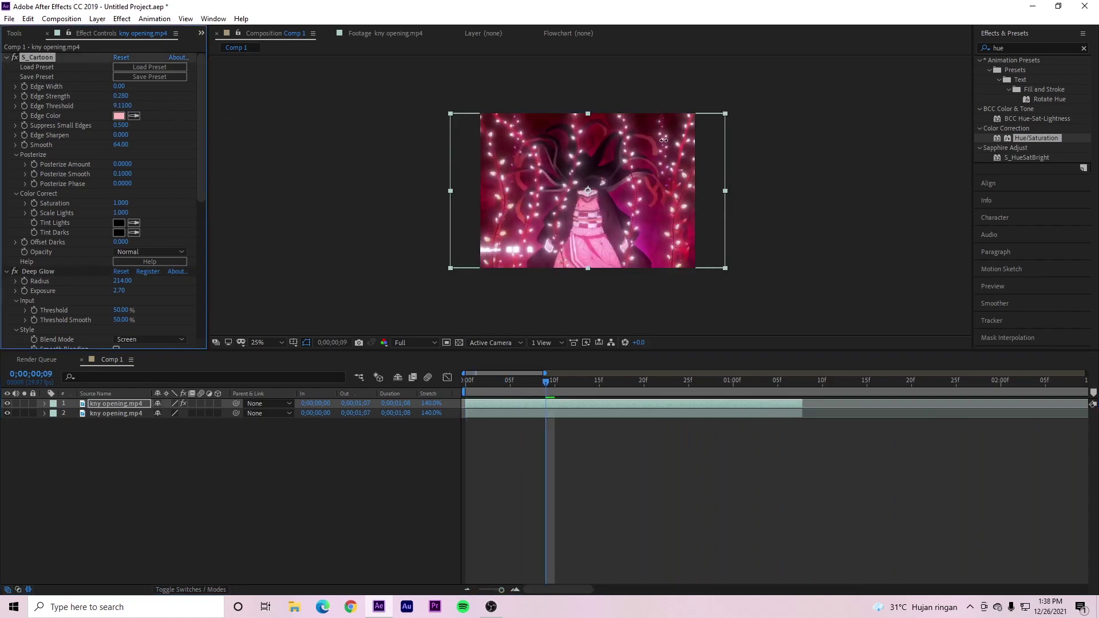
pyautogui.moveTo(573, 164); pyautogui.dragTo(2, 216)
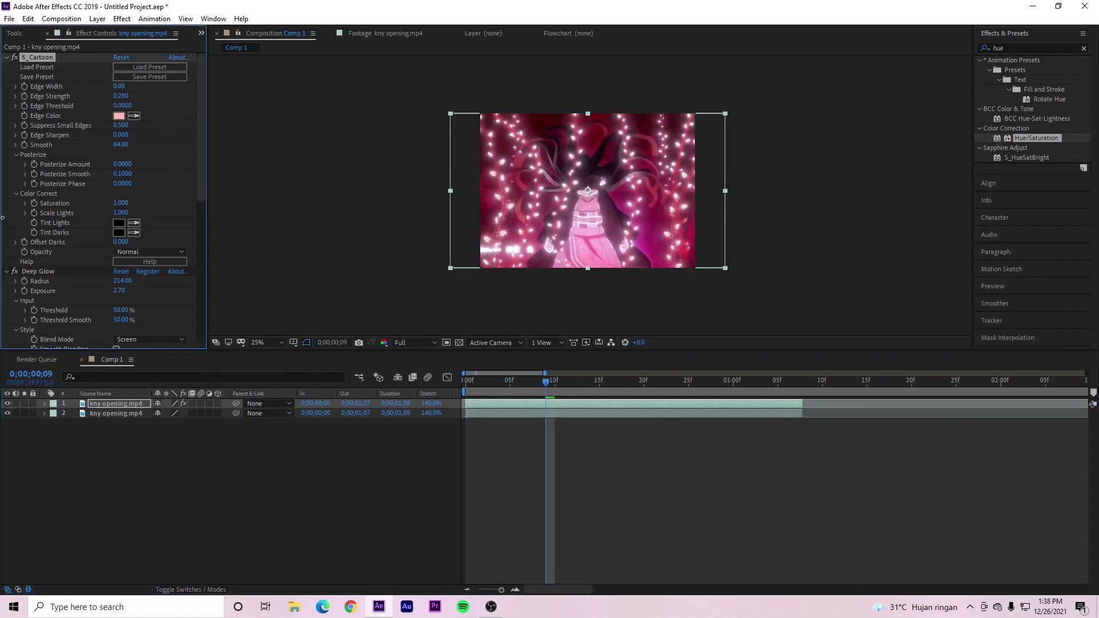
pyautogui.click(613, 454)
pyautogui.press('space')
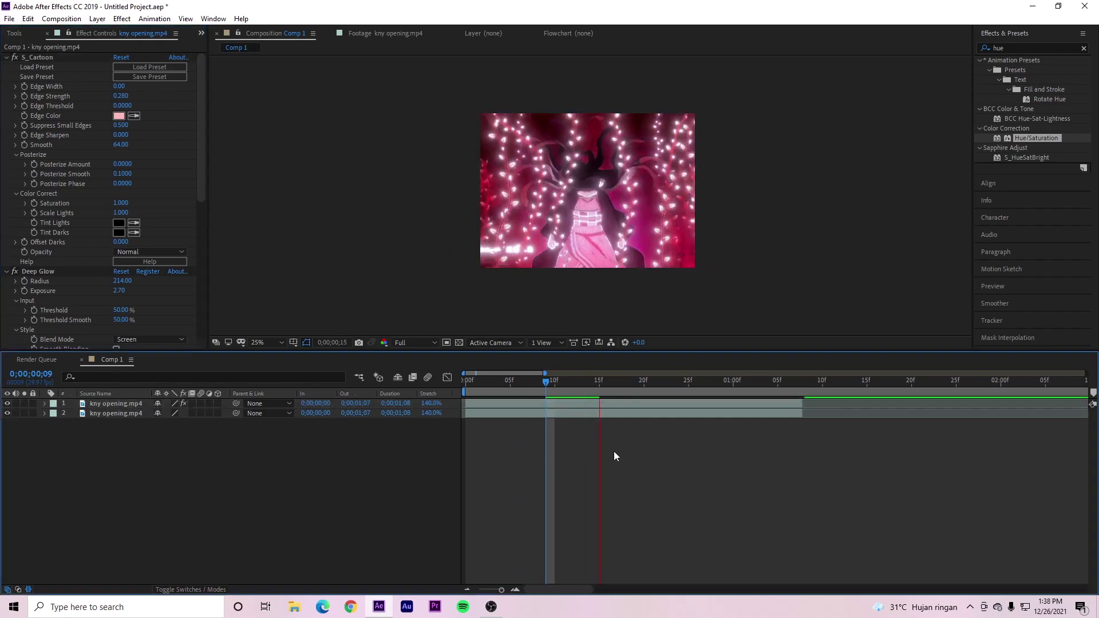
pyautogui.press('space')
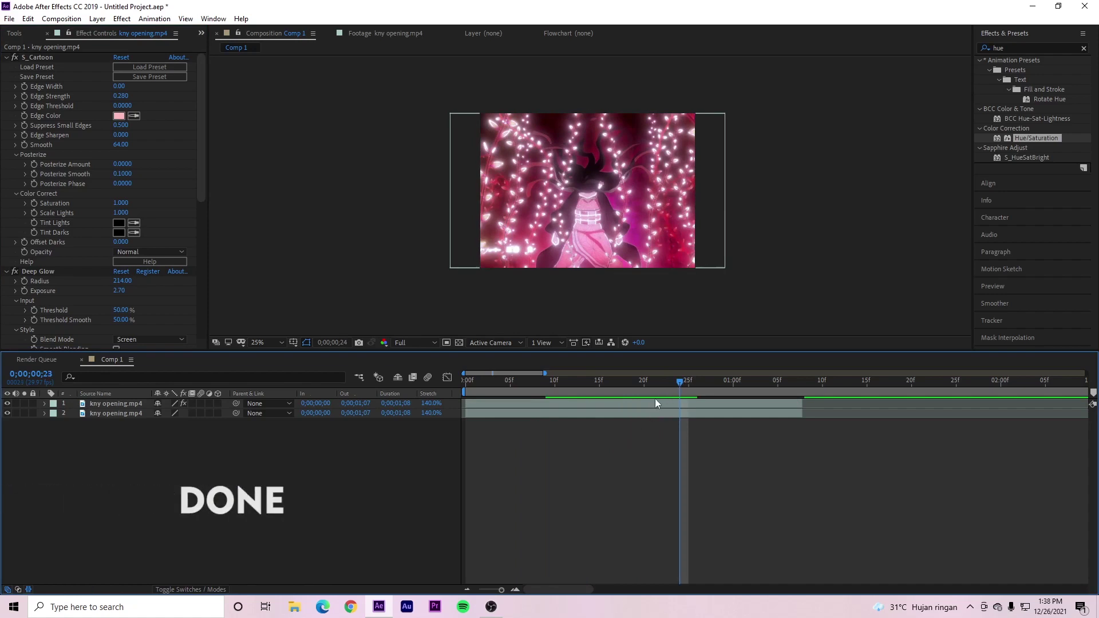
pyautogui.press('space')
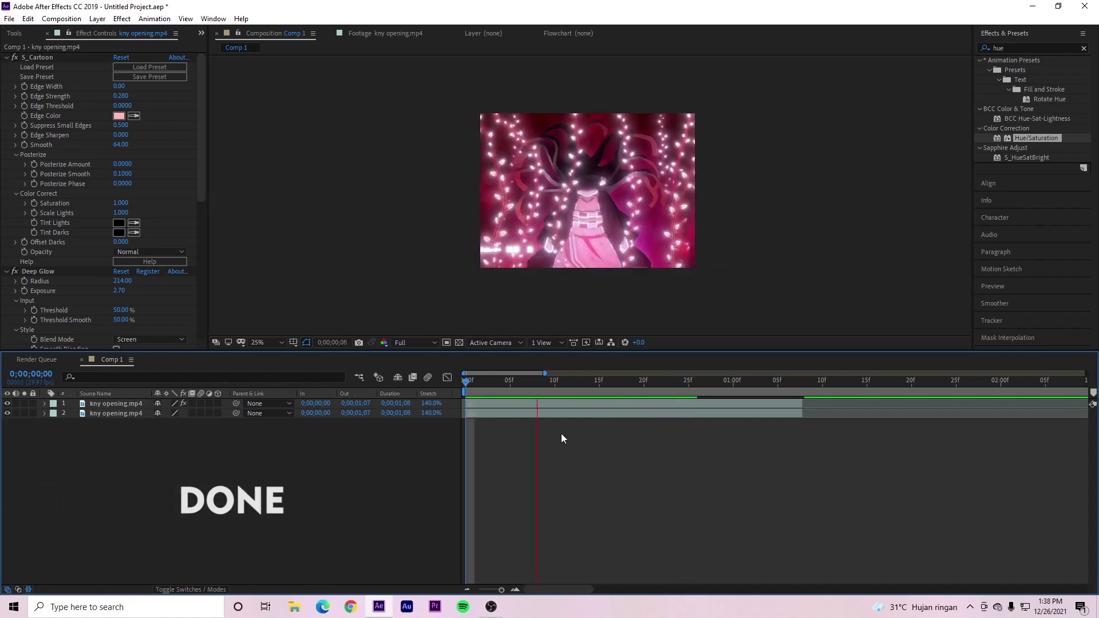